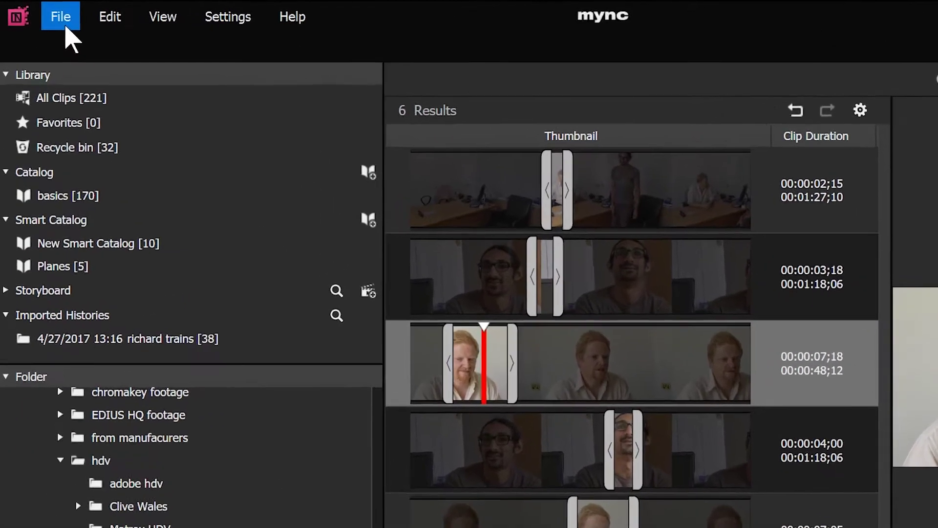
Look through the menu for an FCP XML export option, then dismiss it
left_click(54, 16)
mouse_move(196, 157)
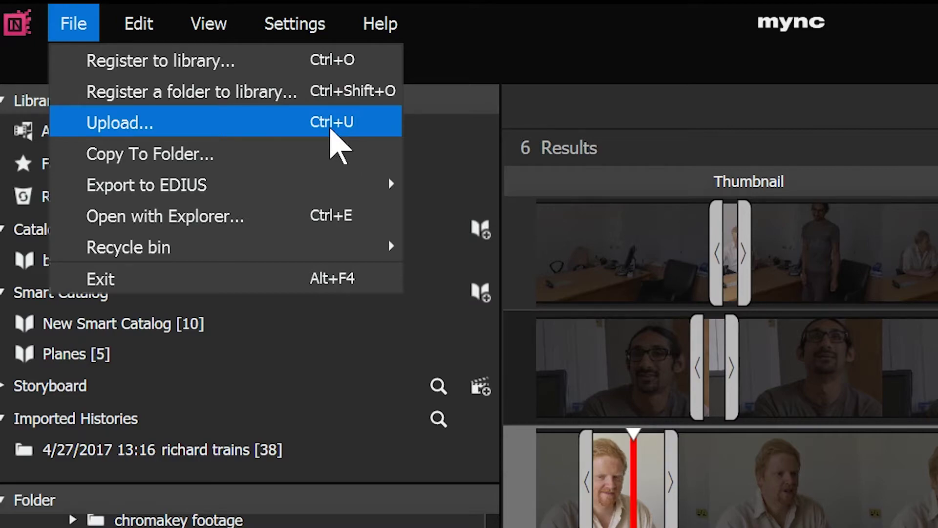
left_click(331, 130)
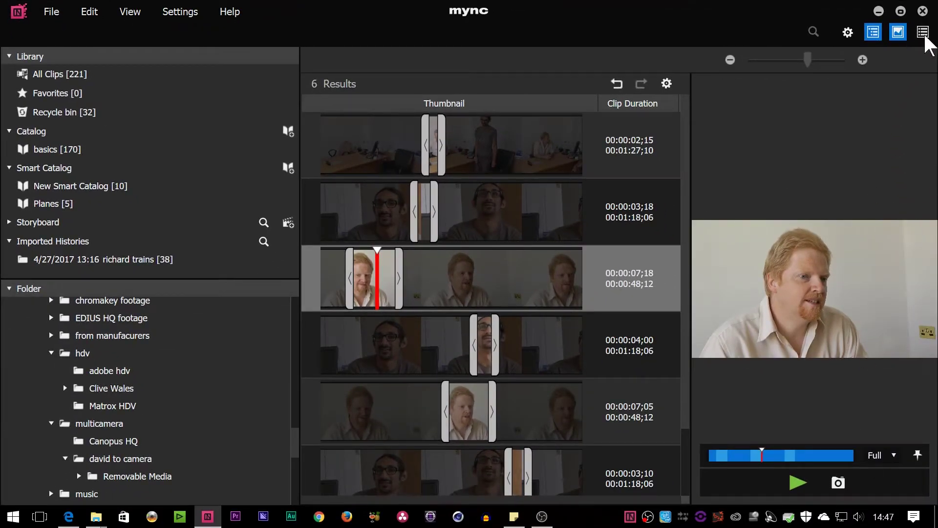
Inspect the interview storyboard's name, comment and format, widening the panel to show 1920 x 1080 29.97p
left_click(924, 33)
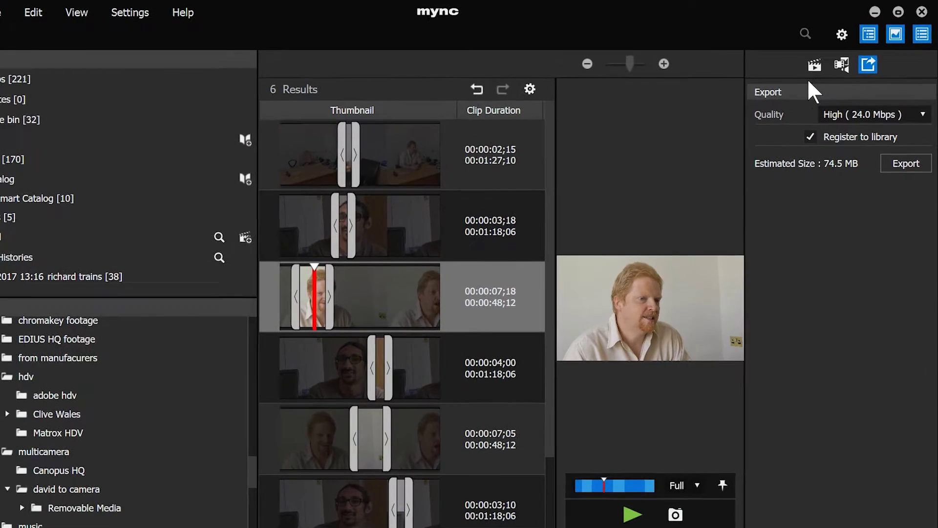
left_click(822, 61)
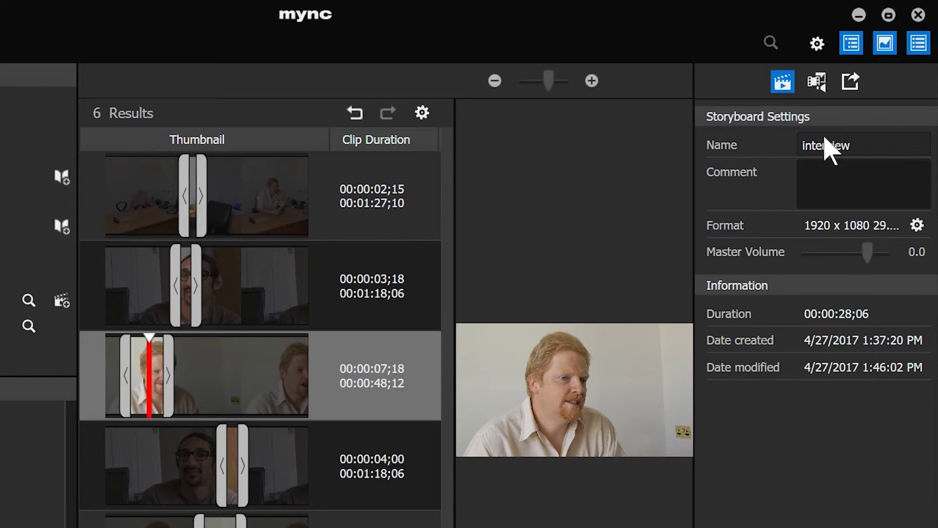
left_click(835, 153)
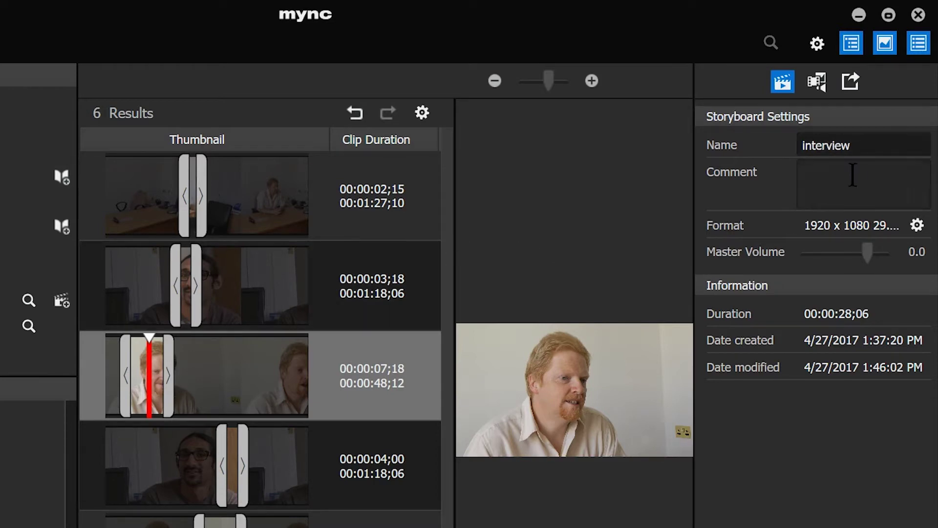
left_click(836, 178)
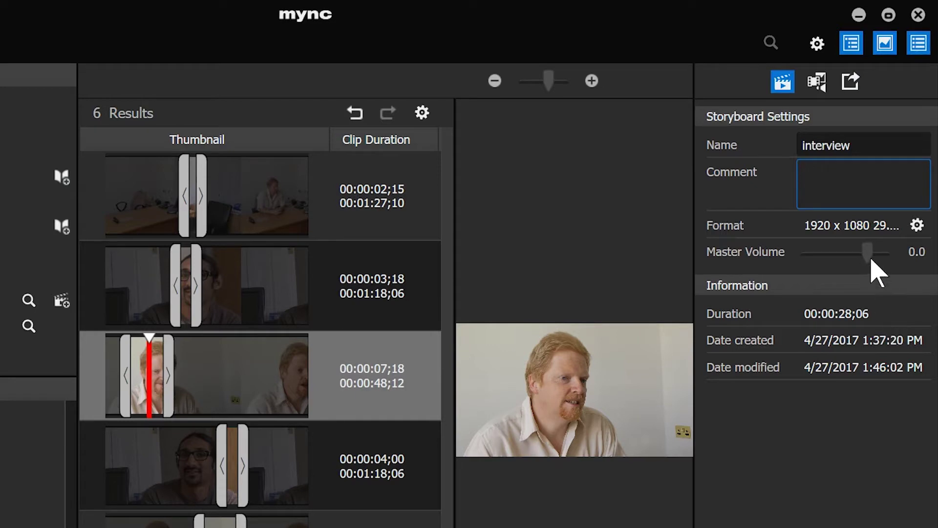
left_click(917, 226)
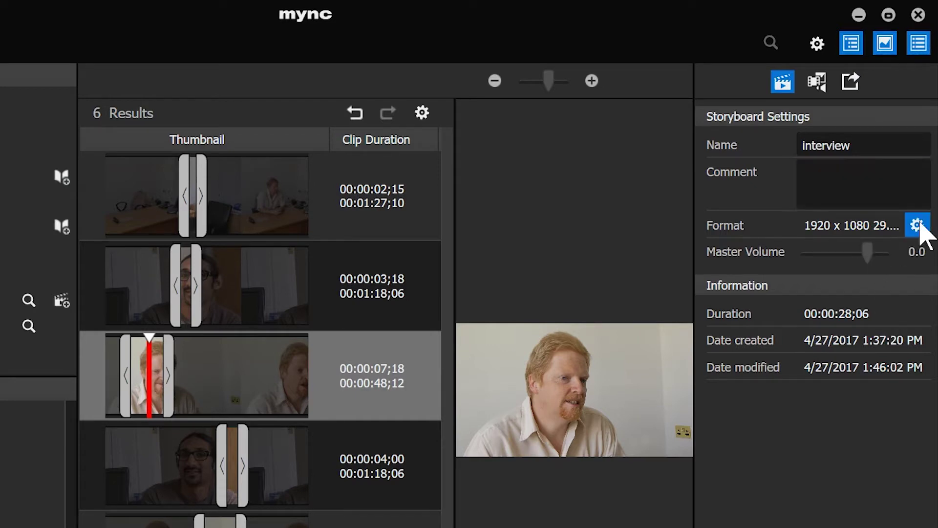
left_click(913, 226)
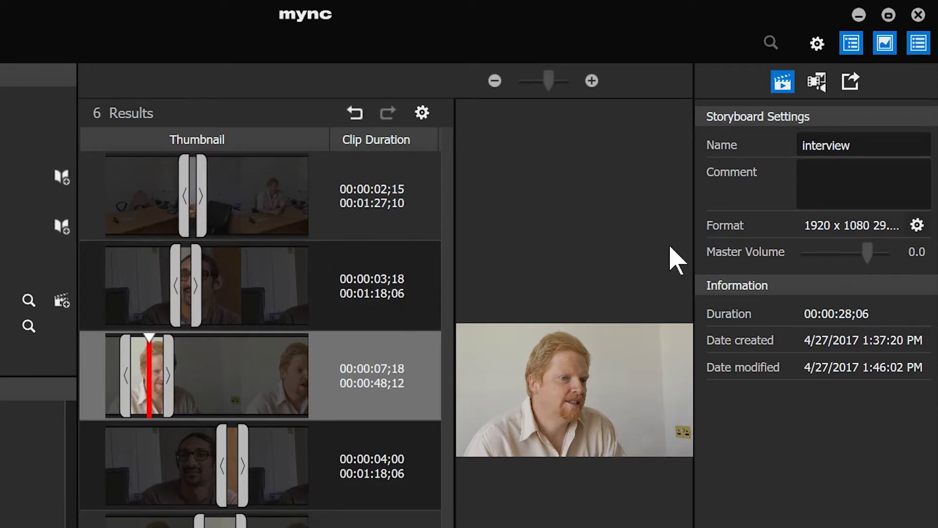
left_click_drag(696, 242, 650, 244)
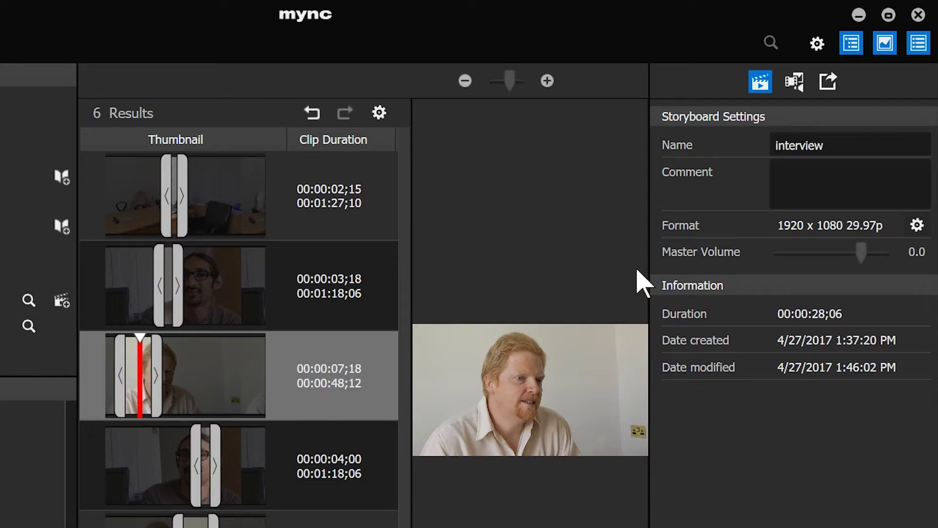
Change the storyboard format to HD 25/50fps, 1920 x 1080 50p
left_click(917, 225)
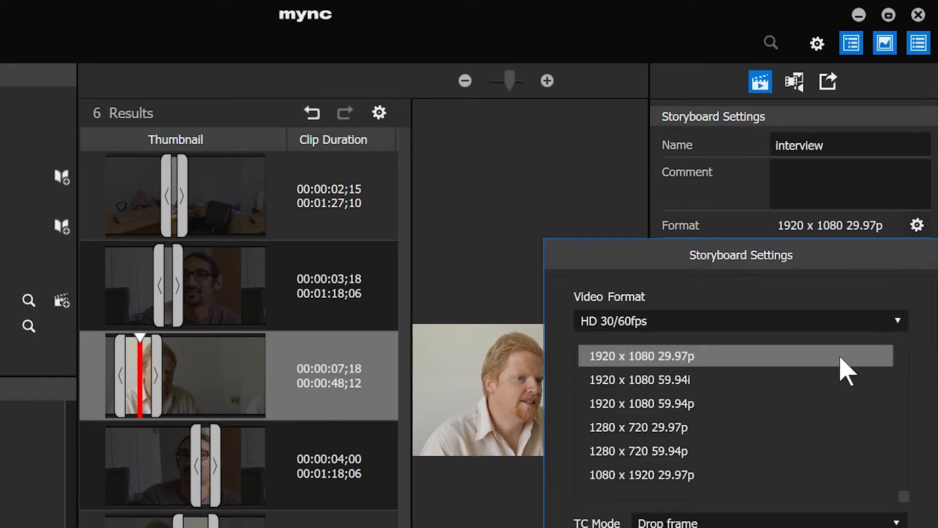
left_click(708, 321)
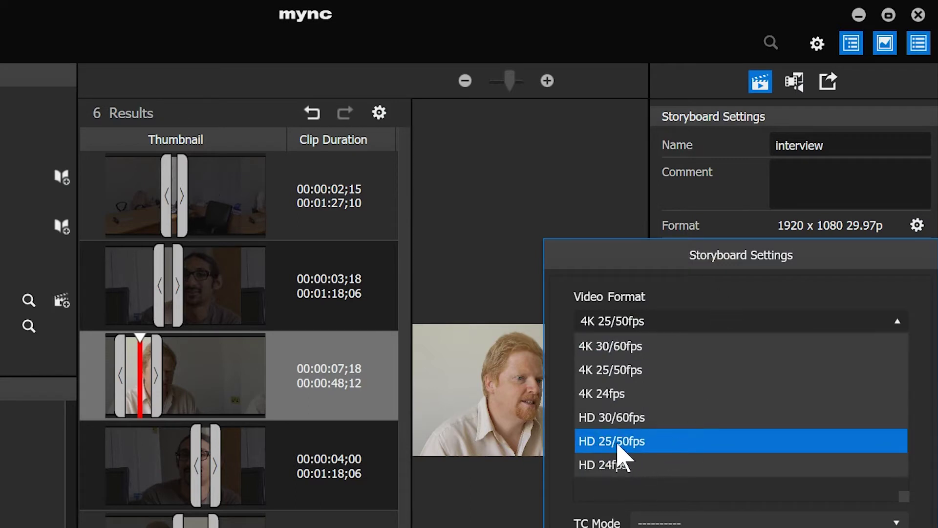
left_click(620, 447)
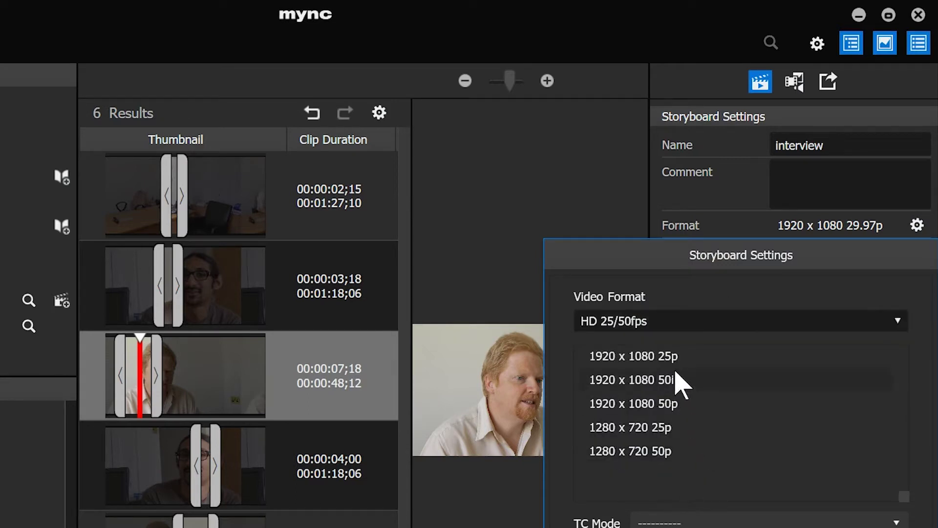
left_click(610, 407)
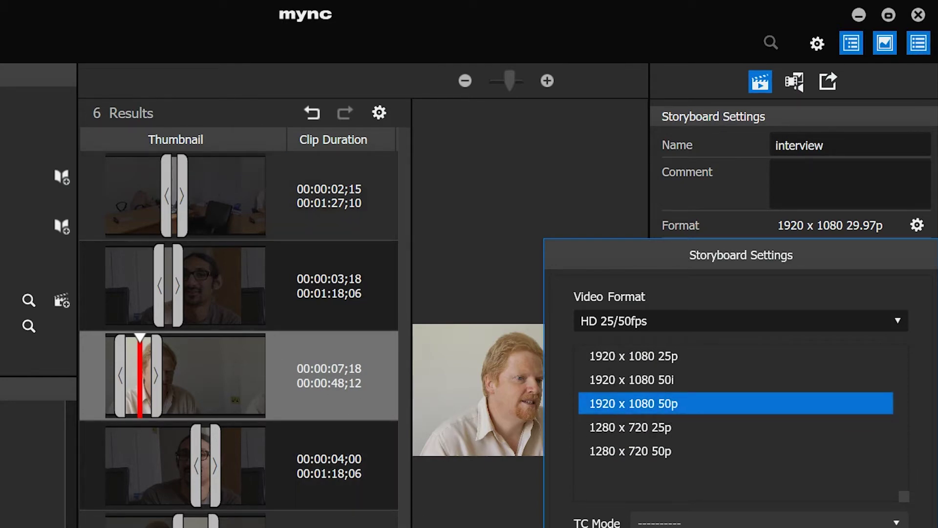
left_click(904, 236)
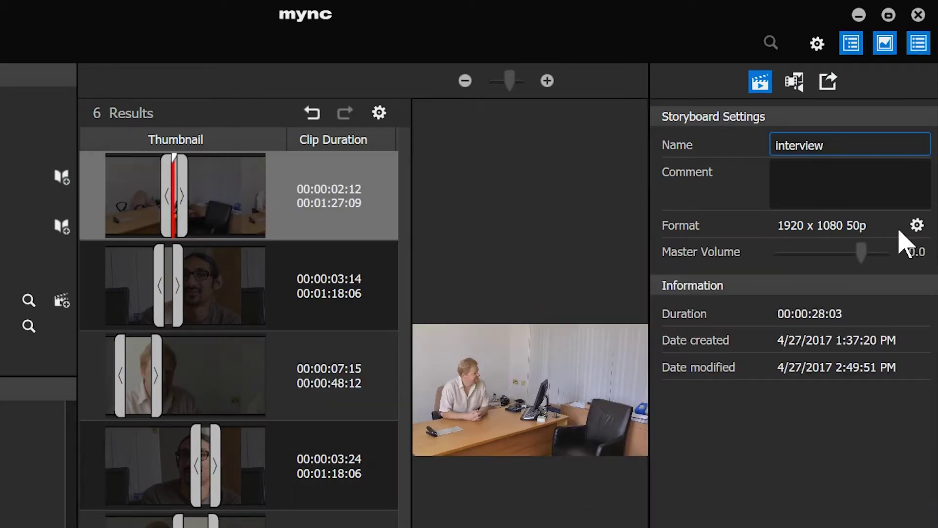
Review the clip details of each storyboard clip, including 00043 and 00044
left_click(795, 82)
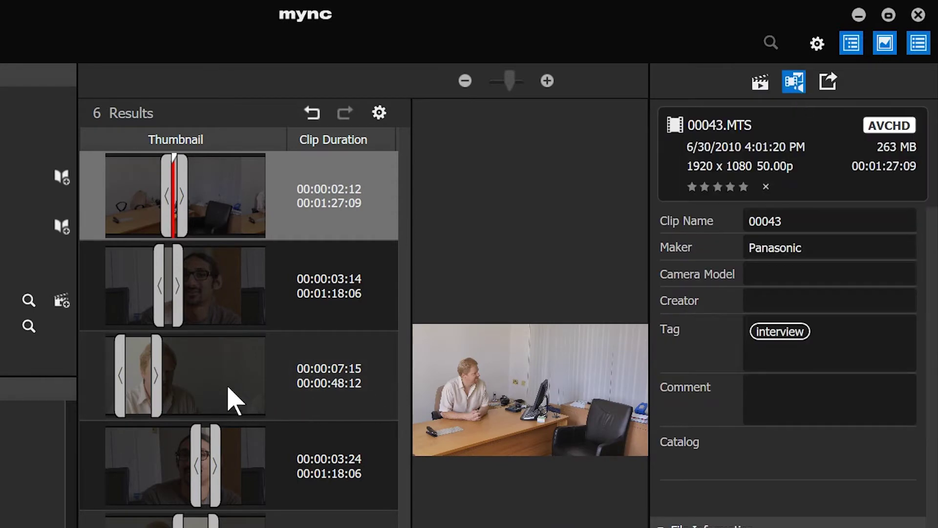
left_click(217, 292)
left_click(279, 368)
left_click(293, 220)
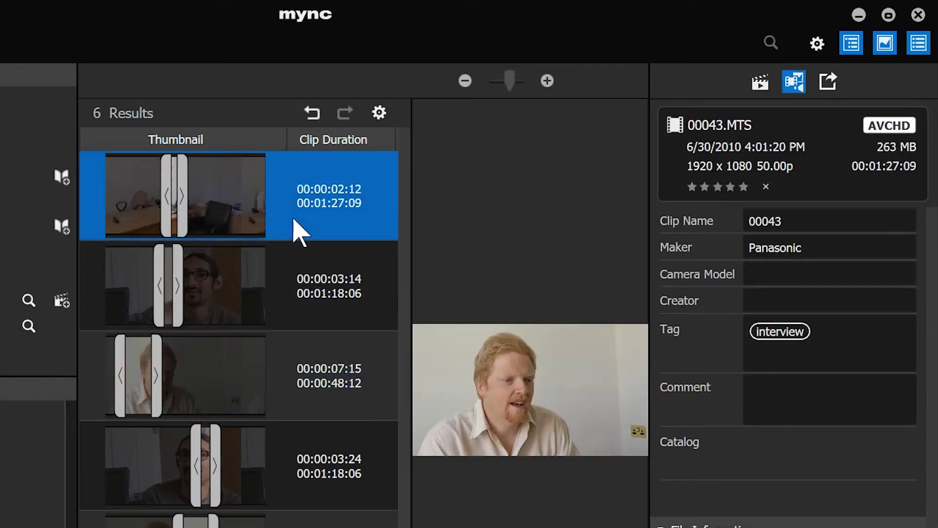
left_click(311, 397)
left_click(323, 452)
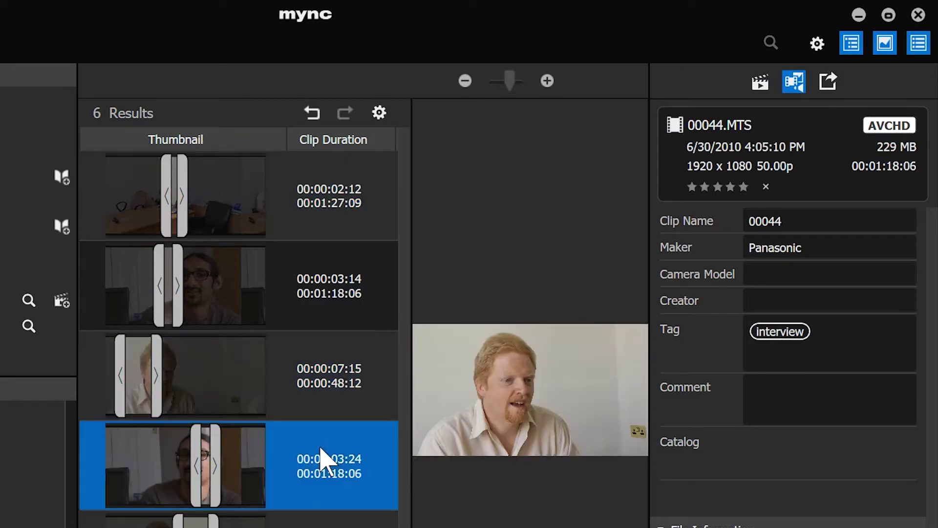
left_click(347, 186)
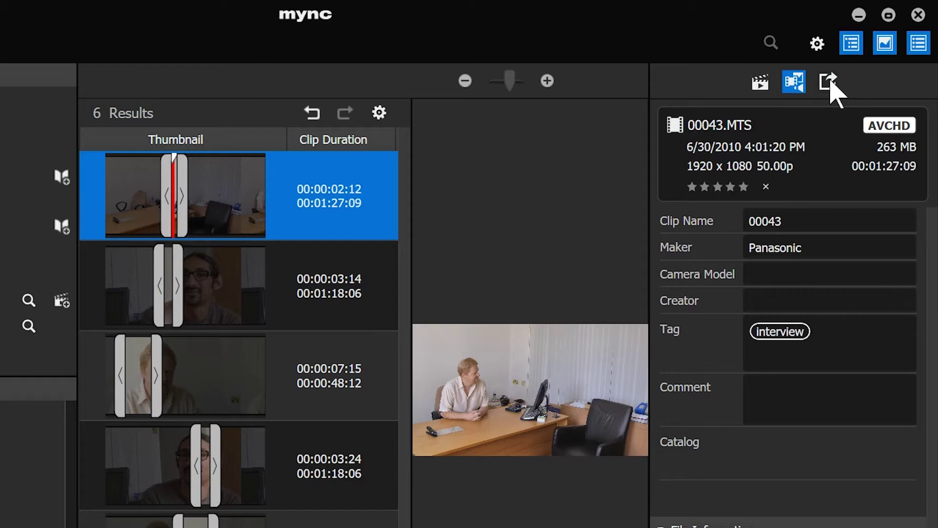
Set export quality to Normal (24.0 Mbps) and start the export
left_click(829, 82)
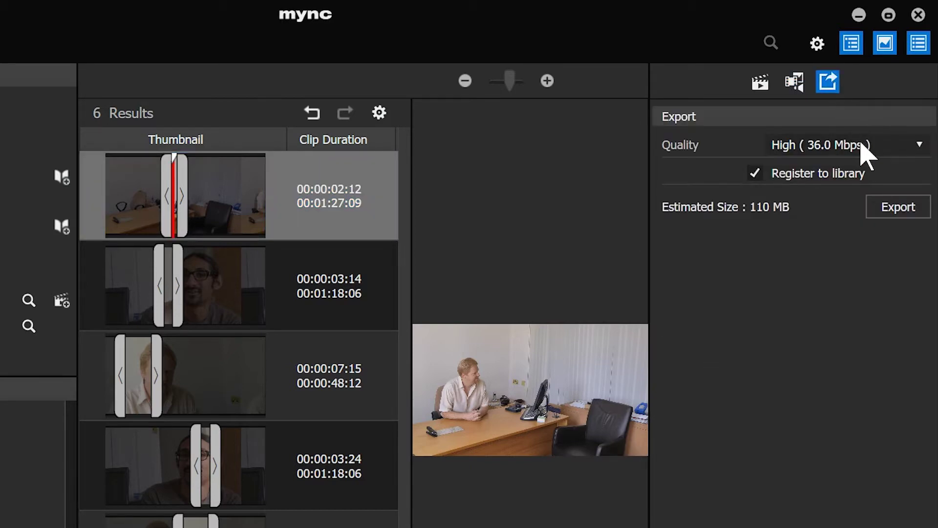
left_click(897, 147)
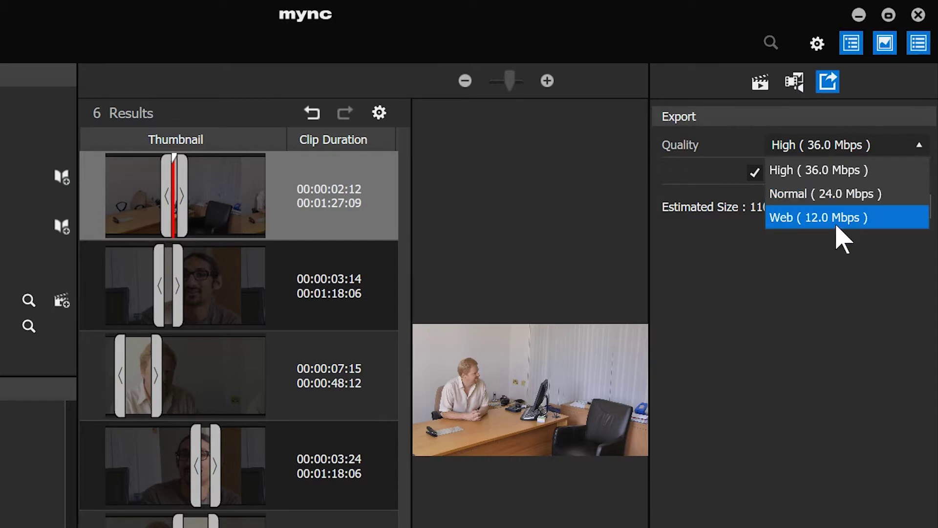
left_click(835, 195)
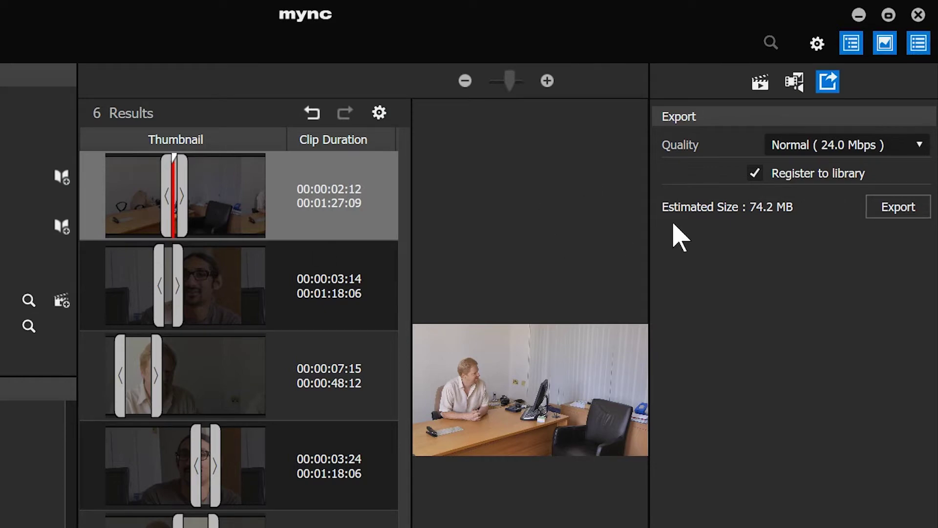
left_click(895, 215)
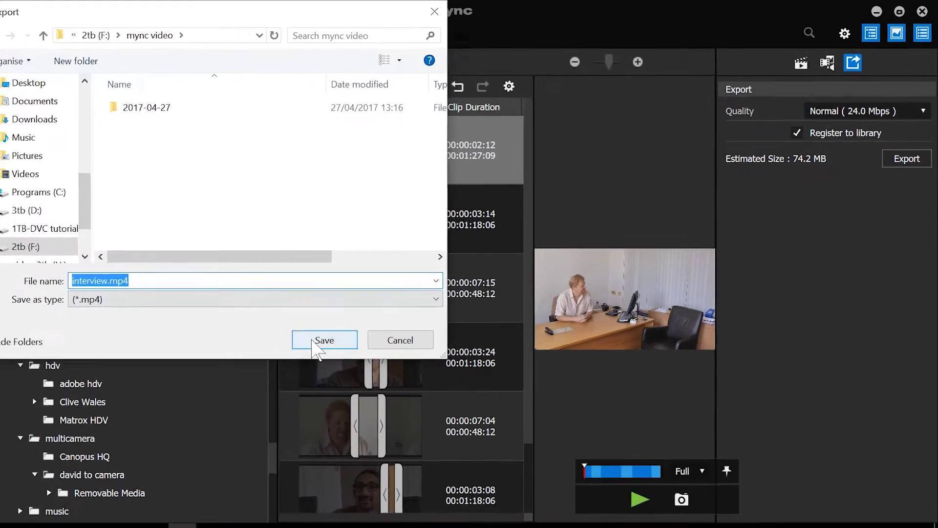
Save the export as interview.mp4 in F:\mync video
left_click(315, 341)
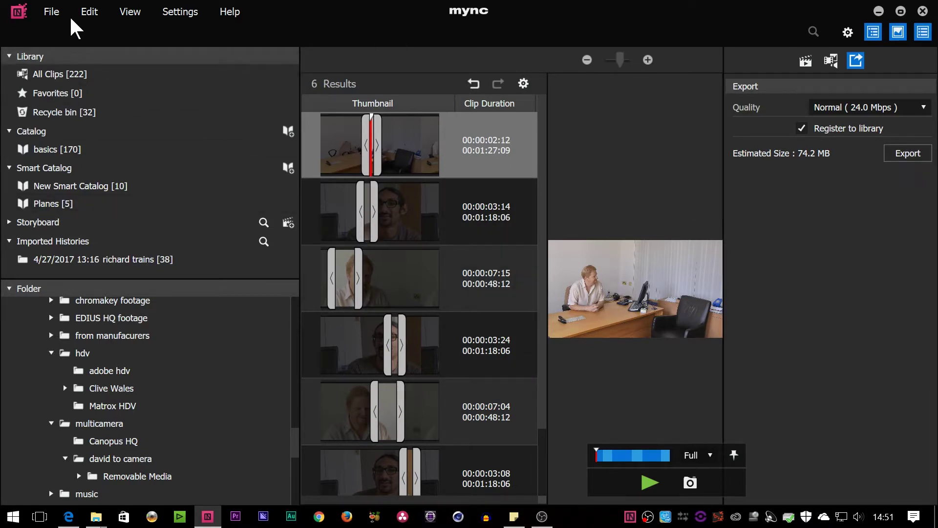
Start adding a YouTube Uploader account in the upload settings, then minimize the Google sign-in window
left_click(49, 13)
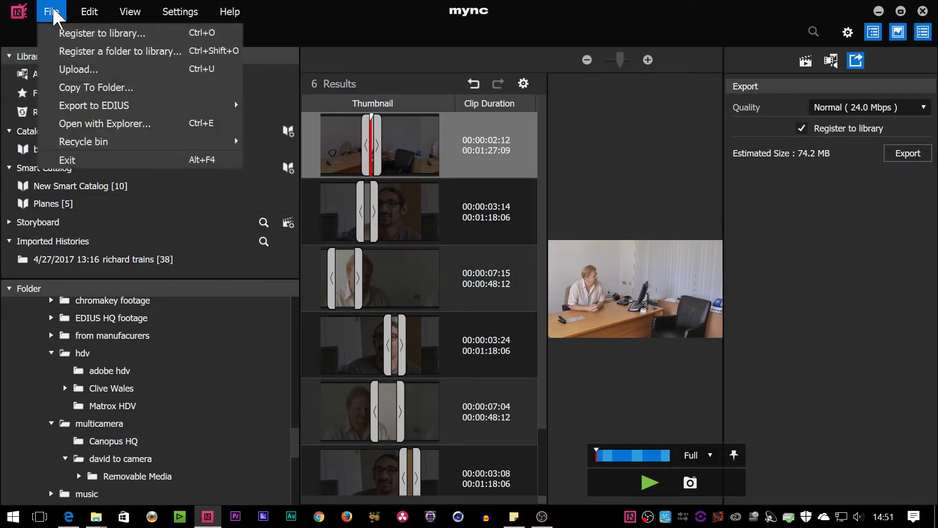
left_click(80, 72)
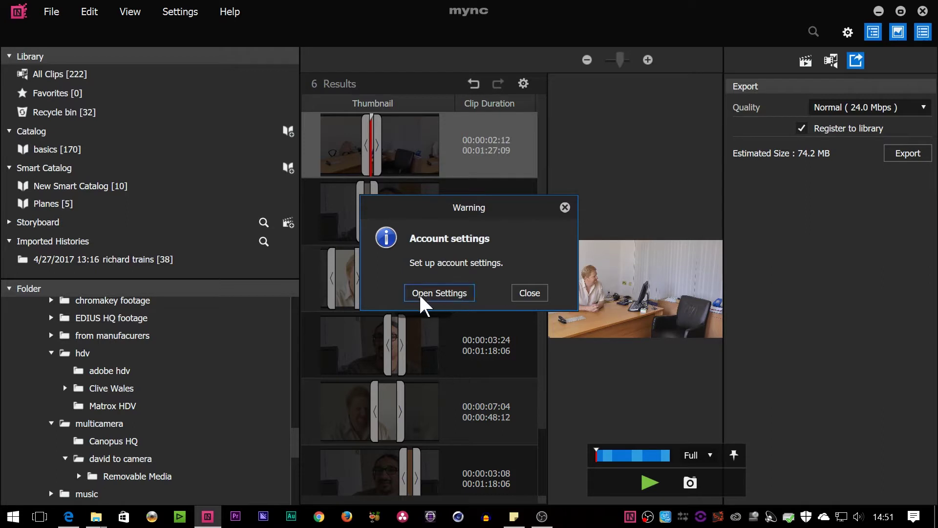
left_click(456, 295)
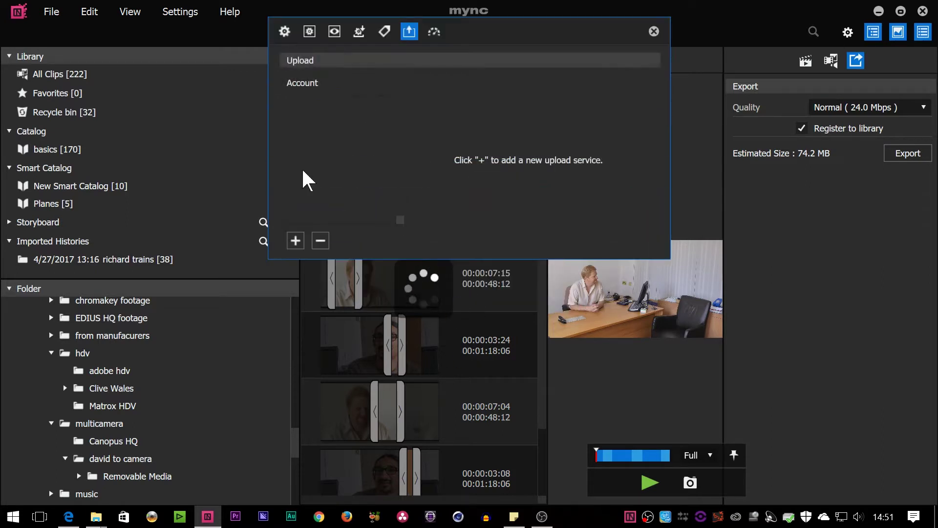
left_click(294, 240)
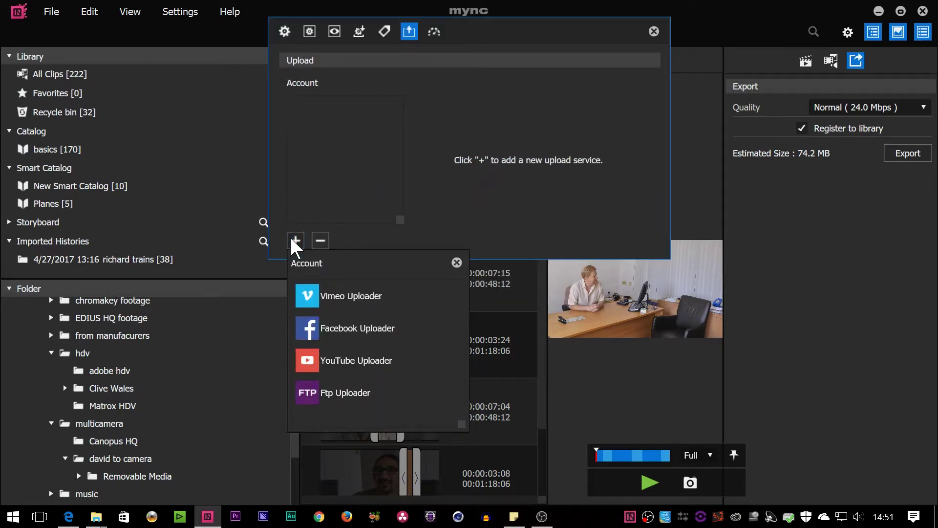
left_click(350, 368)
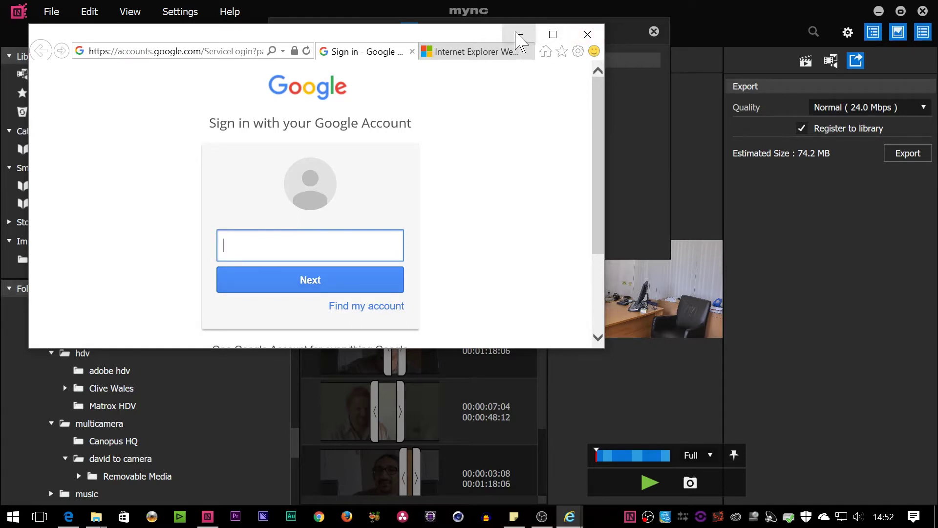
left_click(517, 34)
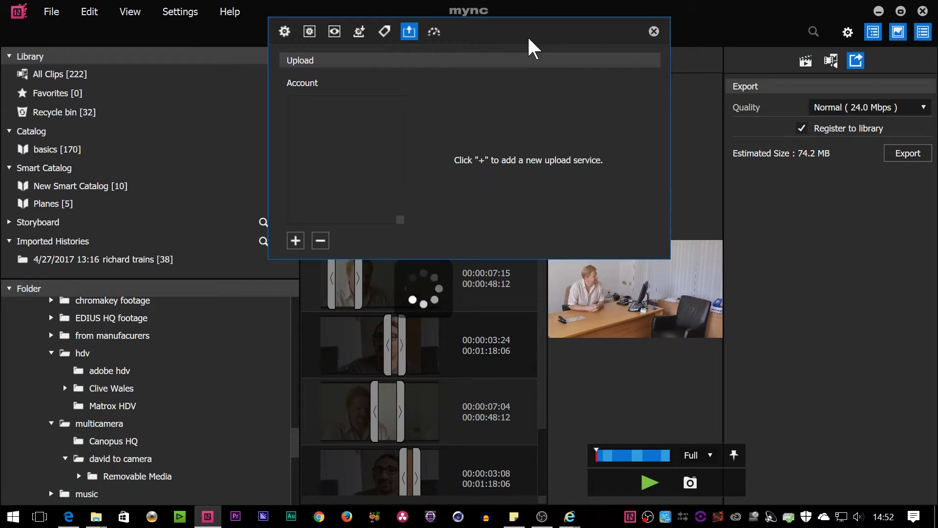
Close the upload settings and export the interview storyboard to EDIUS from the File menu
left_click(653, 31)
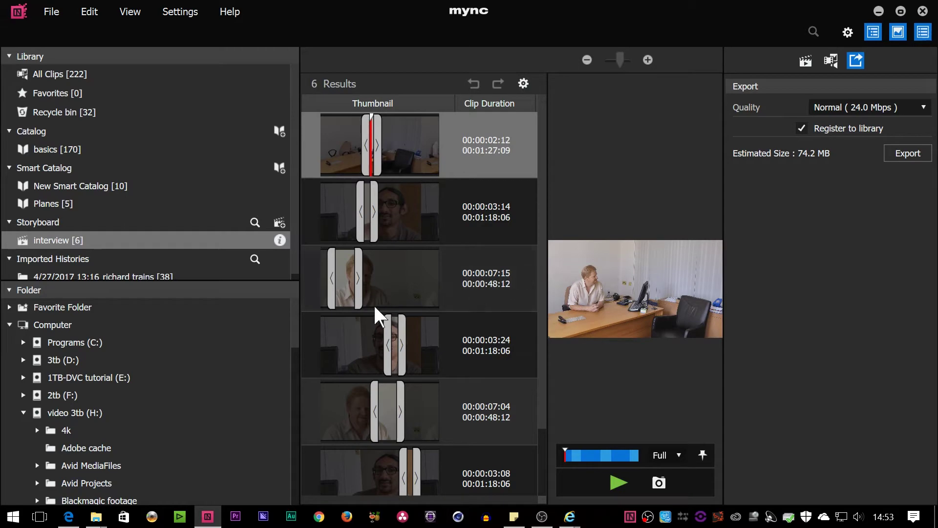
left_click(53, 11)
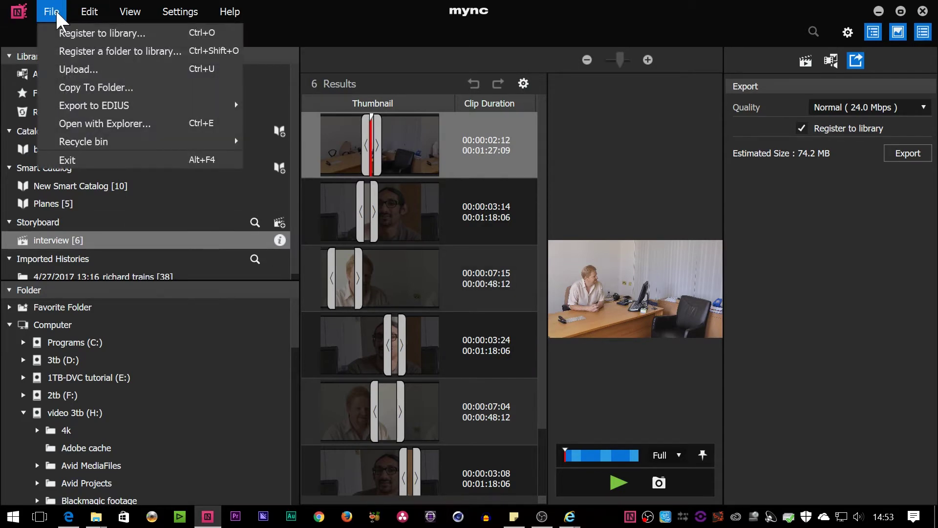
left_click(303, 28)
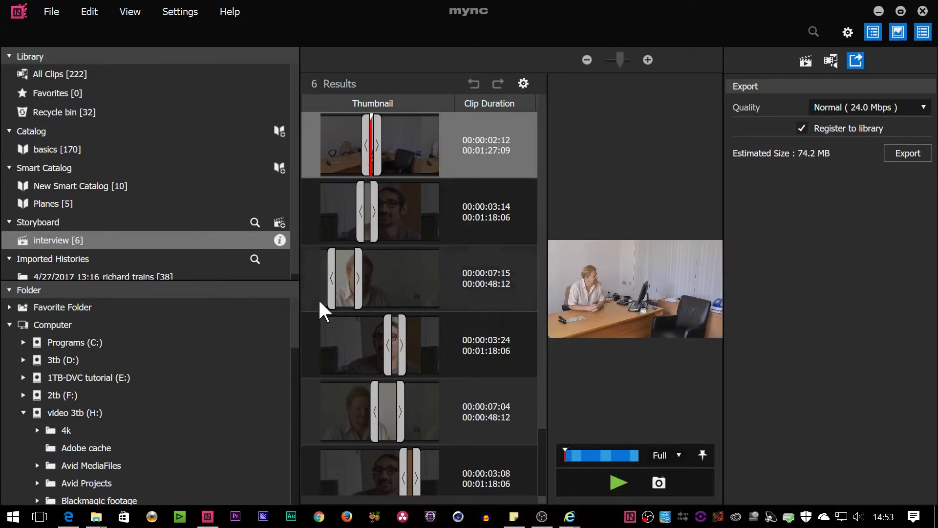
Name the new project 'mync Impoty' and choose the HD 1920x1080 25P preset with Customize enabled
left_click(227, 260)
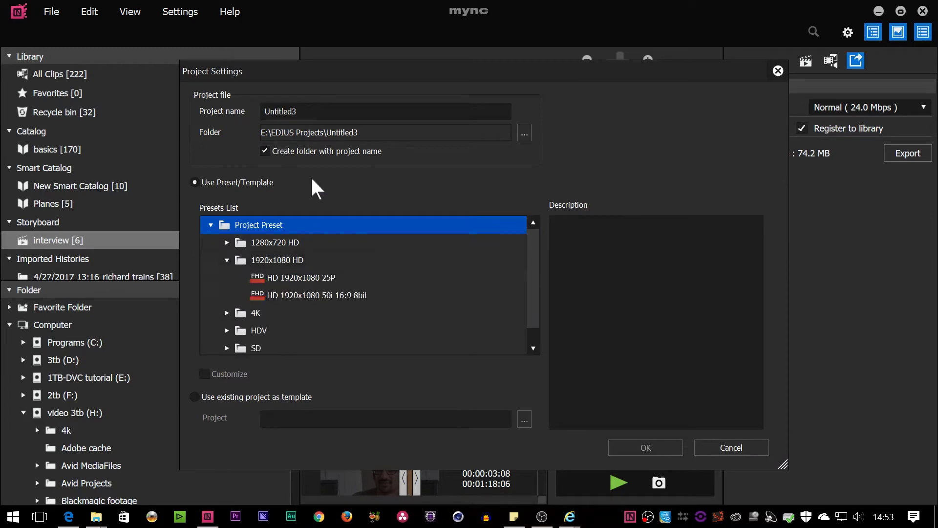
double_click(319, 111)
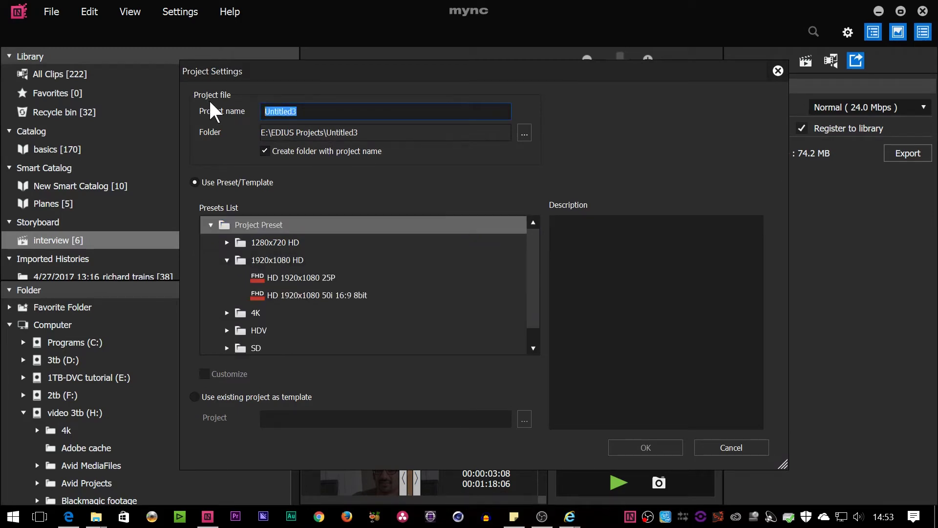
type("runs tmpdy")
left_click(301, 278)
left_click(204, 374)
left_click(656, 444)
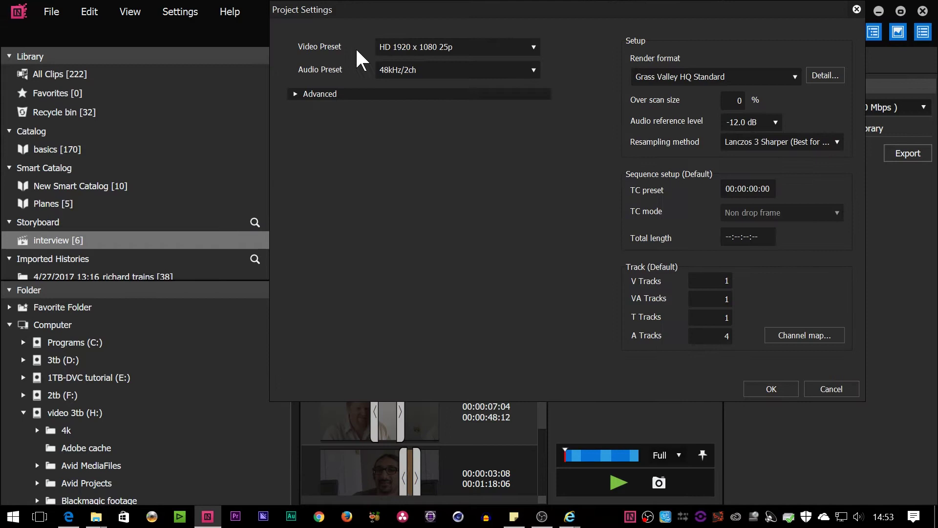
Set the project's advanced frame rate to 50.00 and confirm the settings
left_click(300, 92)
left_click(429, 170)
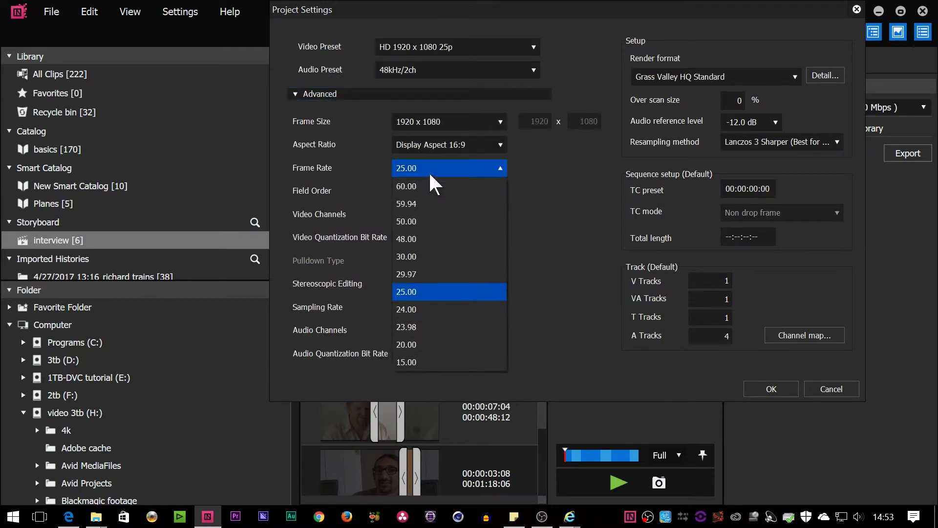
left_click(424, 222)
left_click(777, 390)
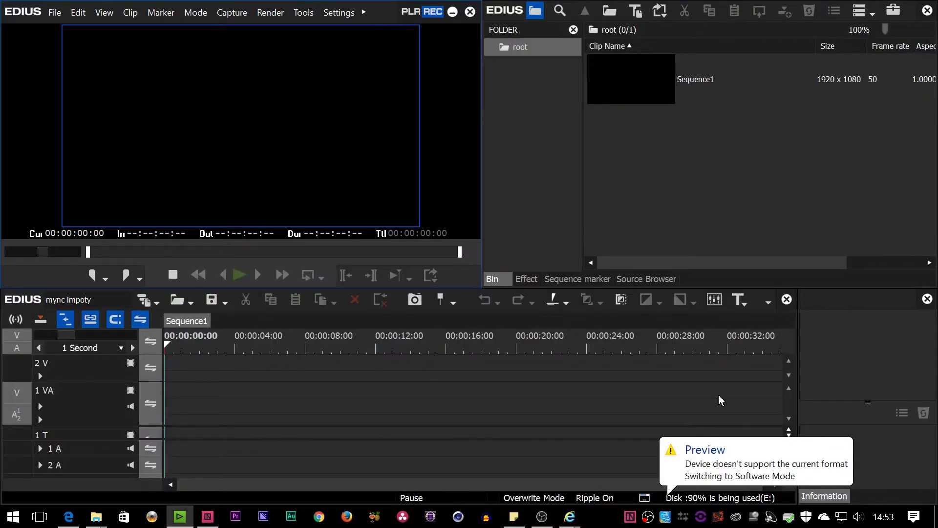
Dismiss the preview warning, show the Source Browser and widen its folder pane
left_click(493, 278)
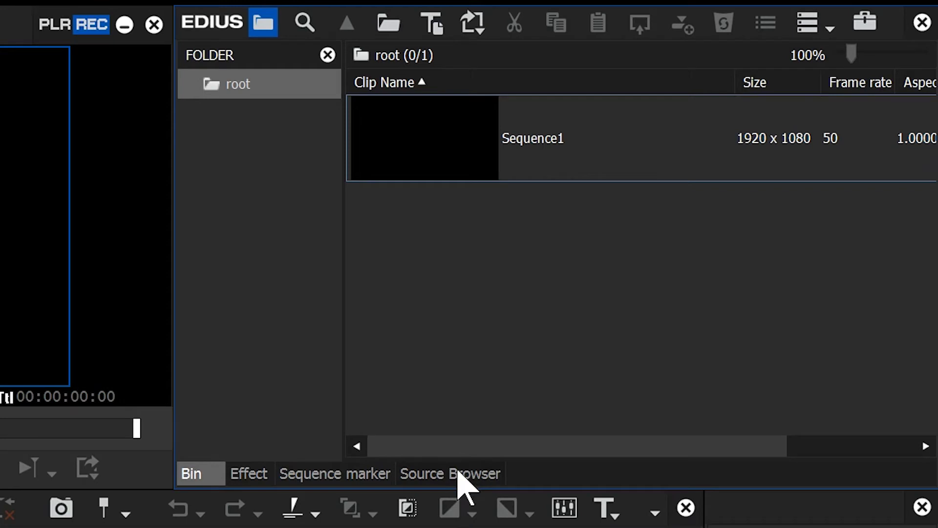
left_click(451, 475)
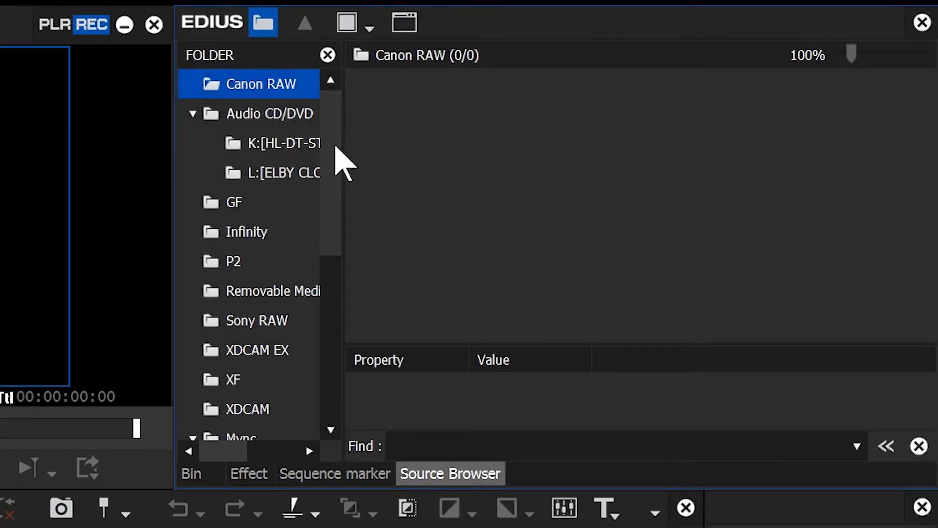
left_click_drag(344, 146, 471, 157)
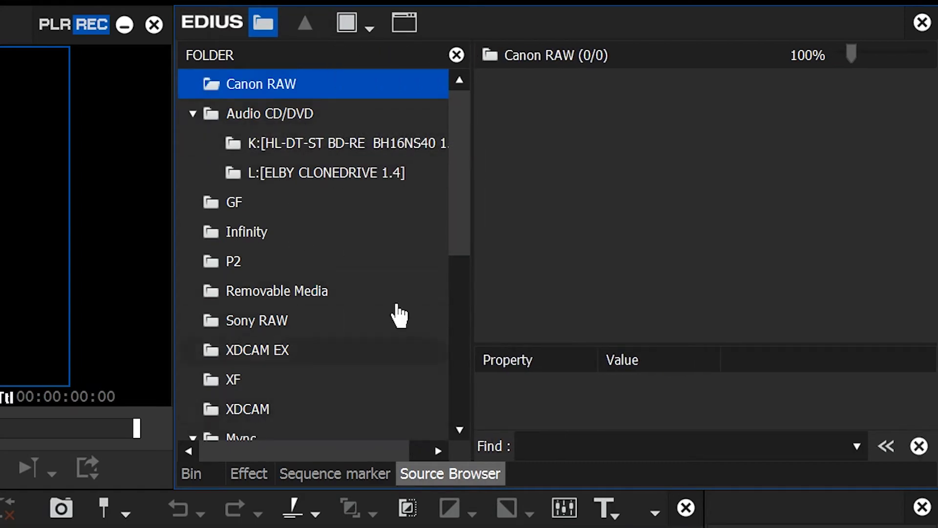
left_click_drag(465, 236, 444, 377)
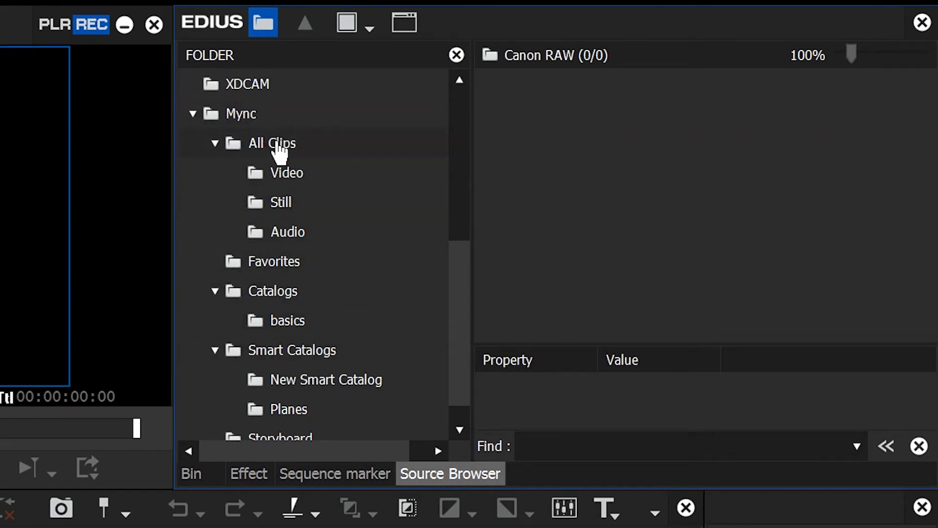
Browse the Mync Video, Planes and basics folders, showing the basics catalog's 170 clips
left_click(286, 173)
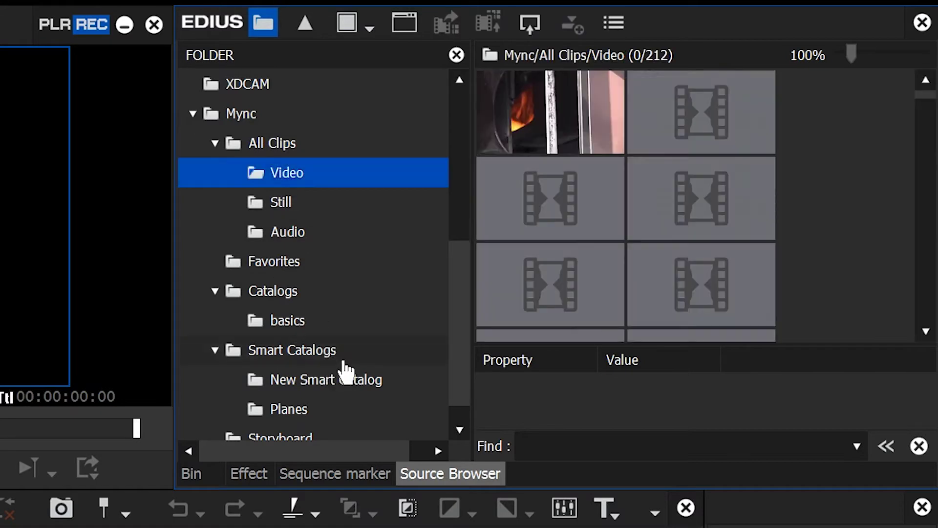
left_click_drag(924, 93, 923, 227)
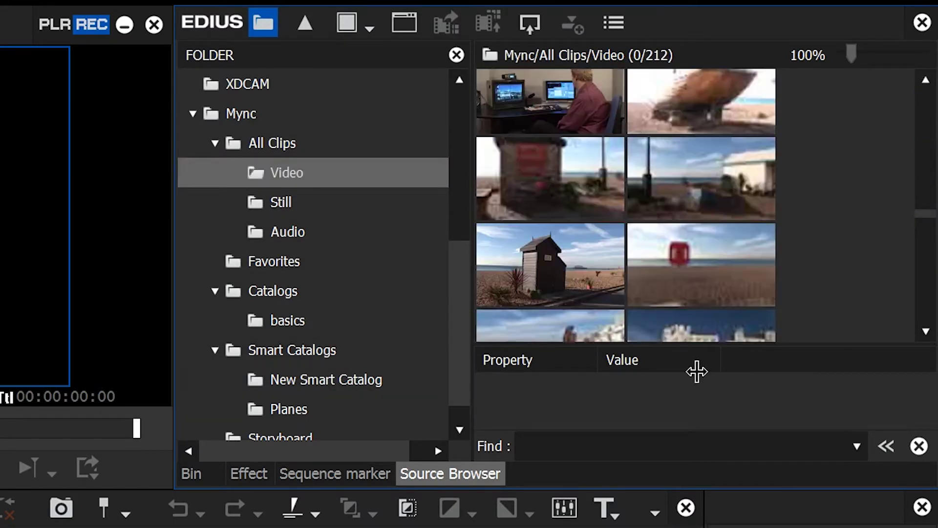
left_click(251, 412)
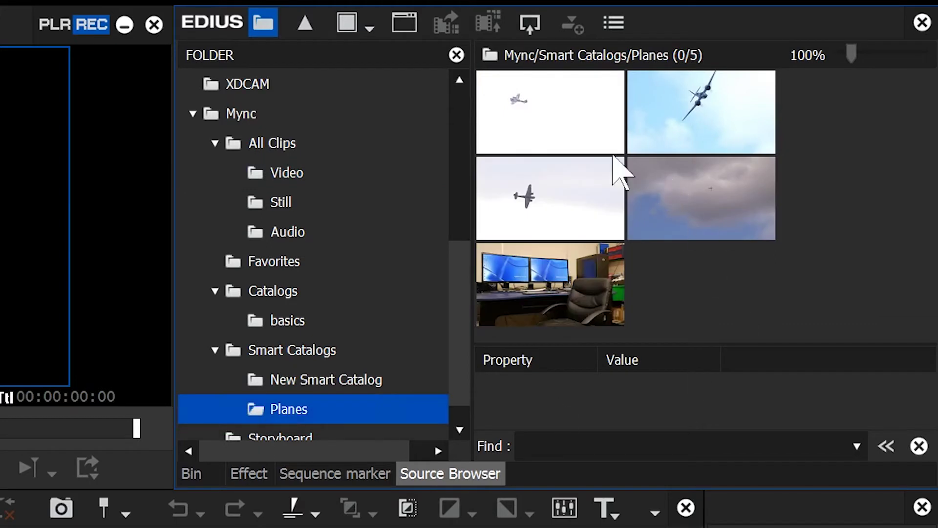
scroll(383, 303, "down", 1)
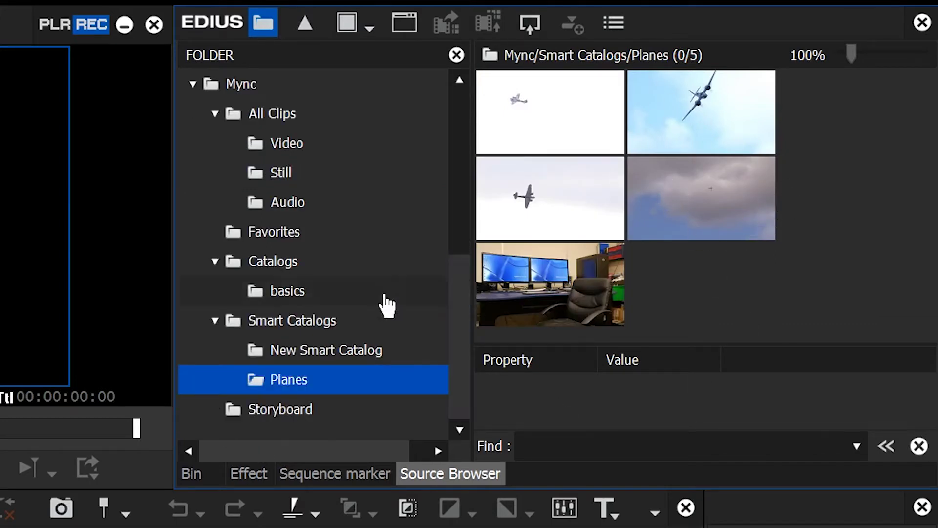
left_click(315, 295)
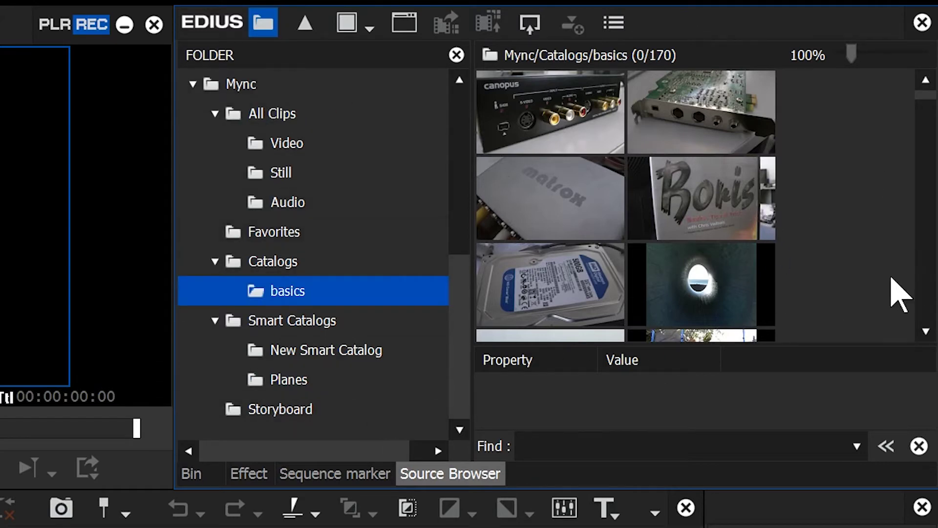
Place the interview clip from the Mync Storyboard folder onto track 1 VA of Sequence1
left_click(283, 412)
right_click(551, 114)
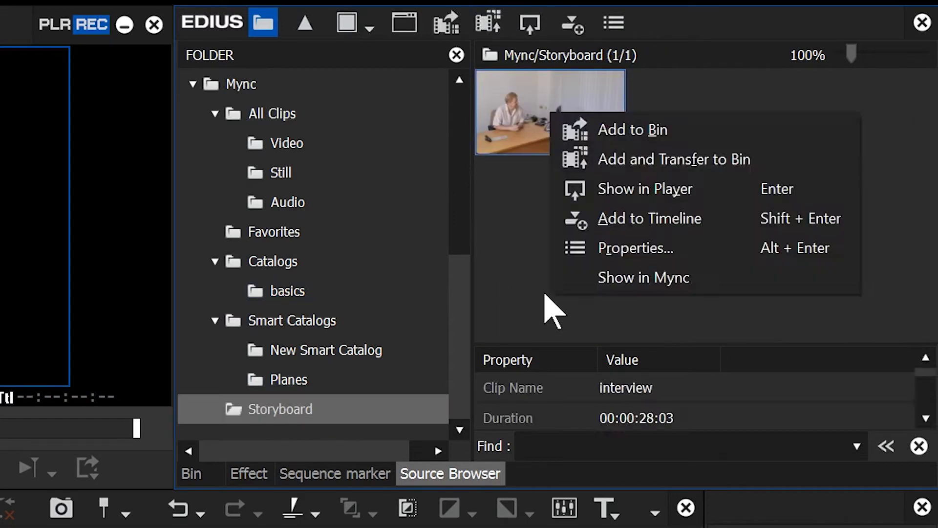
left_click(553, 312)
right_click(565, 103)
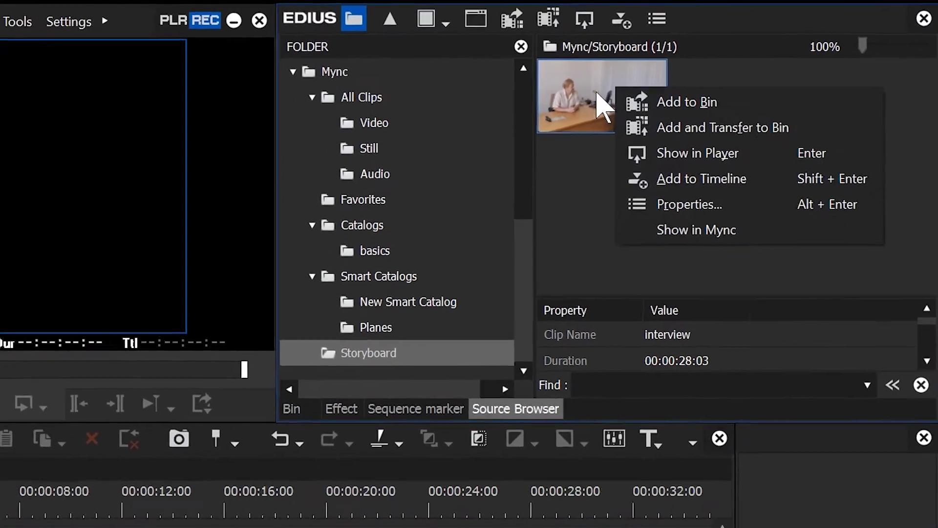
left_click_drag(554, 124, 0, 527)
left_click_drag(166, 445, 166, 448)
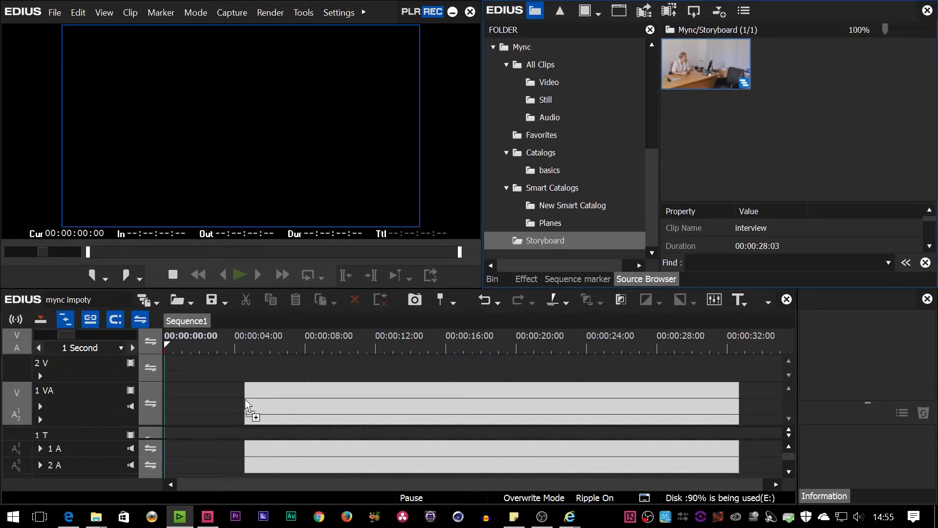
left_click_drag(246, 403, 242, 414)
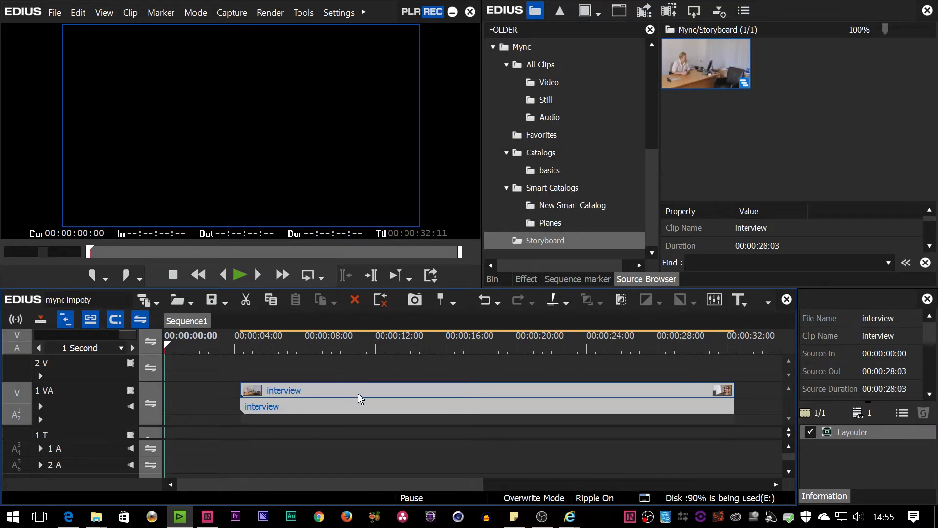
Open the interview clip as a nested sequence and scrub through shots 00043, 00044 and 00048
double_click(341, 399)
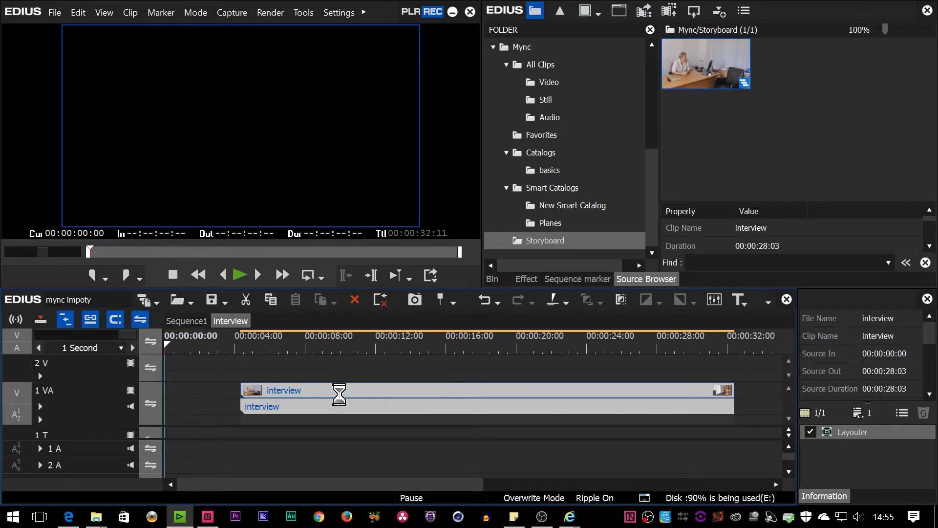
left_click(208, 347)
left_click_drag(208, 347, 557, 236)
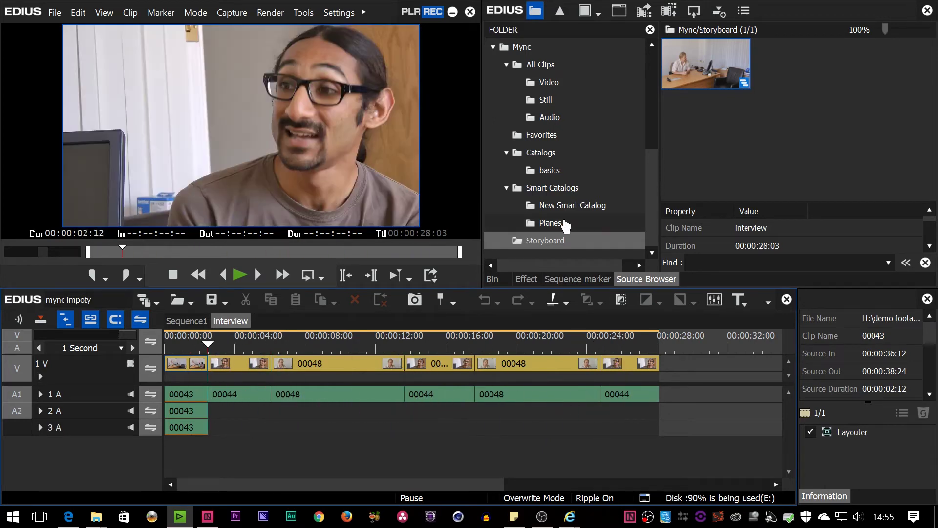
Add the interview clip to the EDIUS bin, select it in Mync > Storyboard, and scrub the timeline
right_click(698, 76)
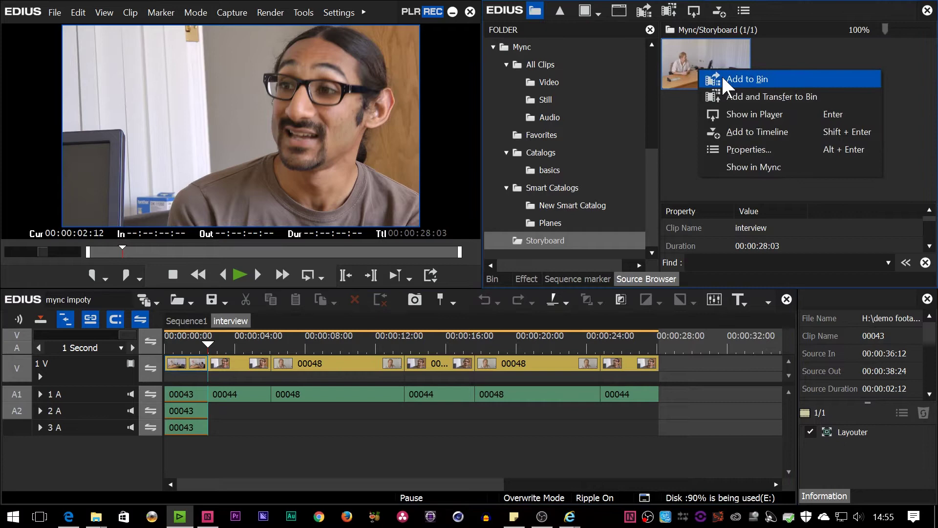
left_click(726, 98)
left_click(492, 281)
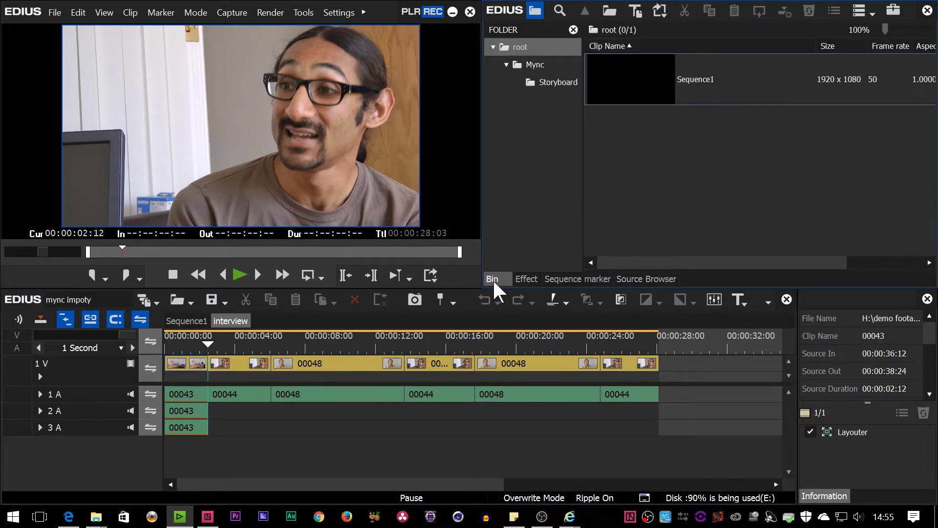
left_click(537, 84)
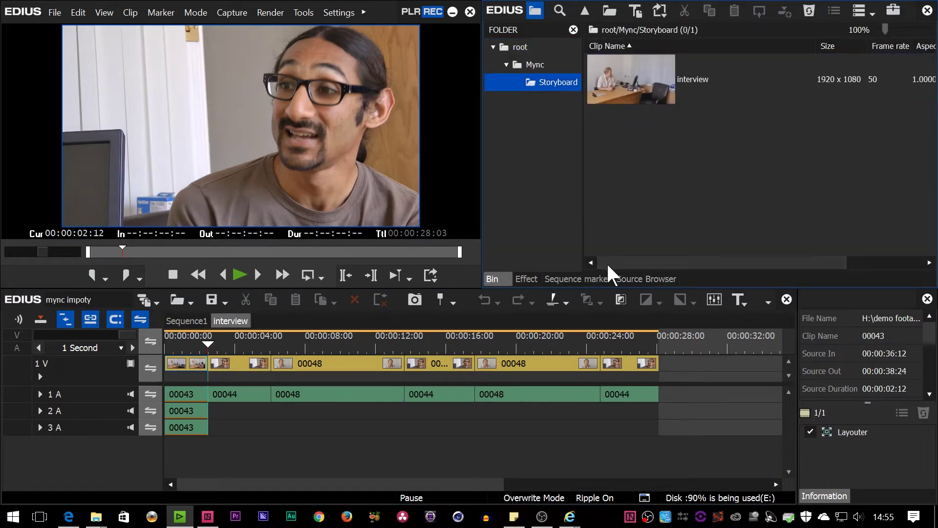
left_click(644, 89)
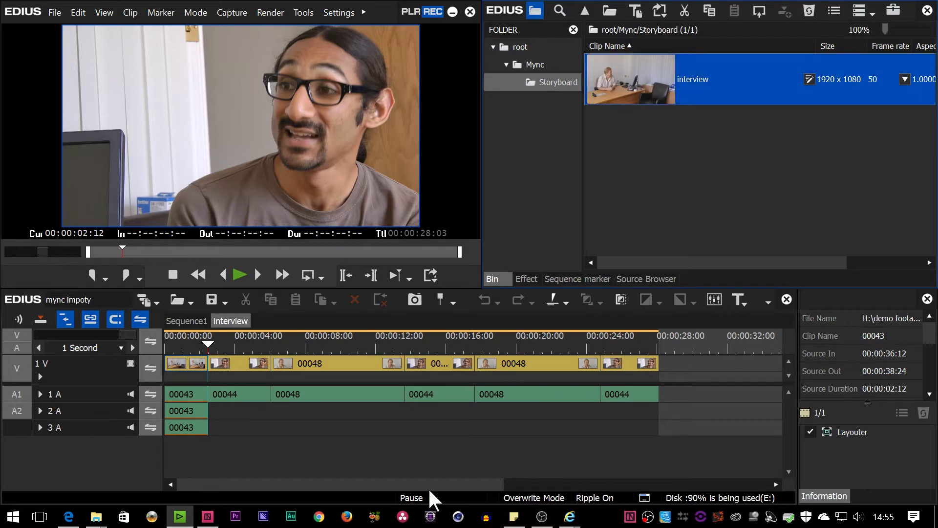
left_click_drag(208, 379, 432, 389)
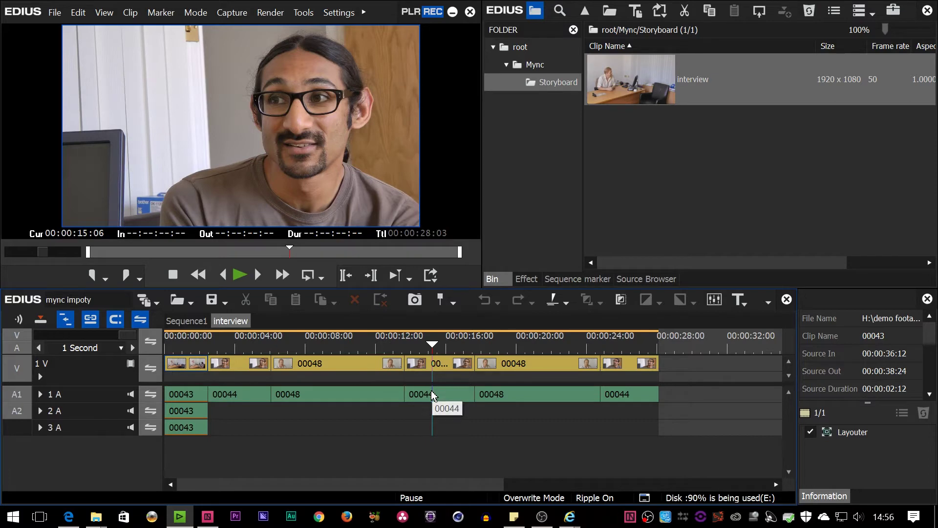
Check mync's Export to EDIUS menu, then browse mync's Storyboard folder in EDIUS's Source Browser
left_click(207, 517)
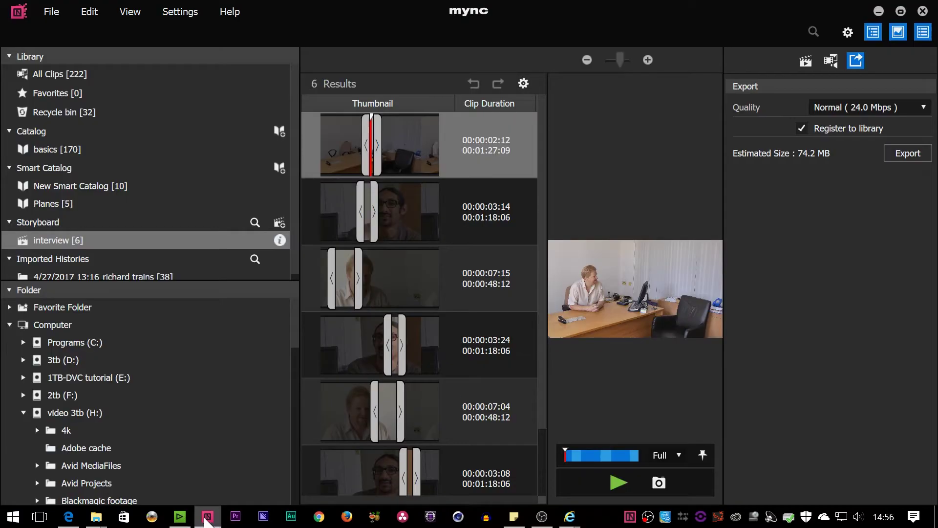
left_click(47, 14)
mouse_move(67, 103)
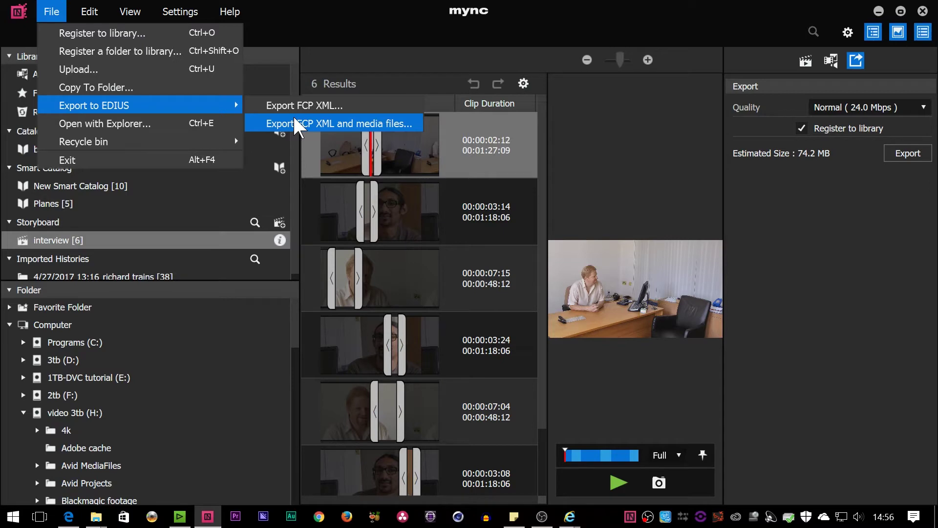
left_click(187, 523)
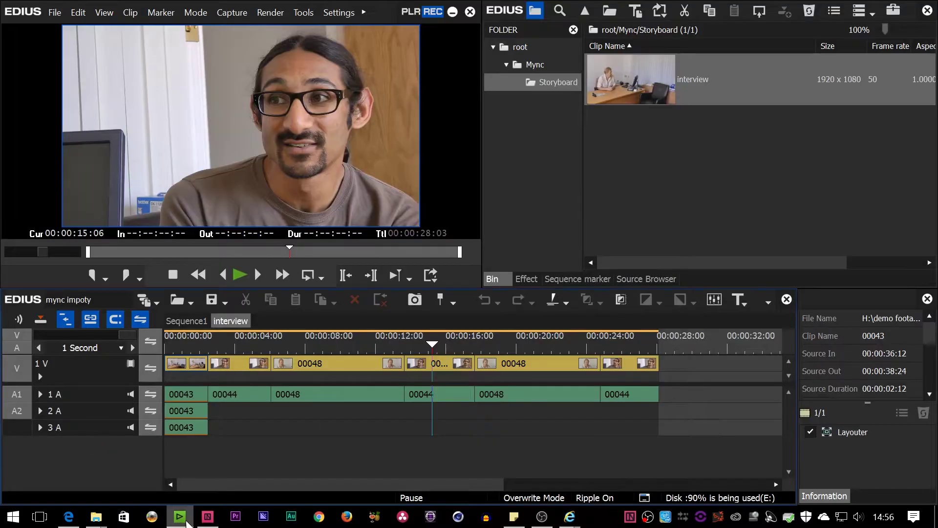
left_click(653, 279)
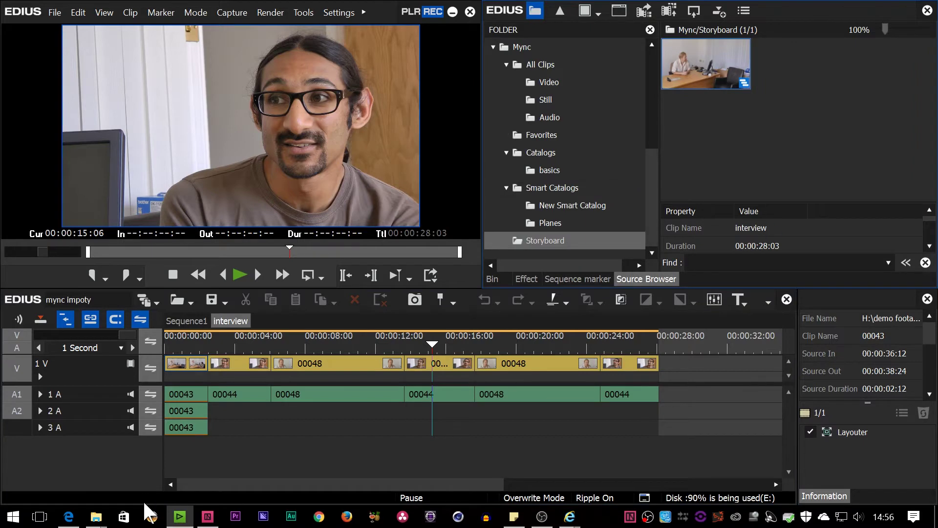
Review mync's export-to-EDIUS options again without exporting, and return to EDIUS
left_click(208, 516)
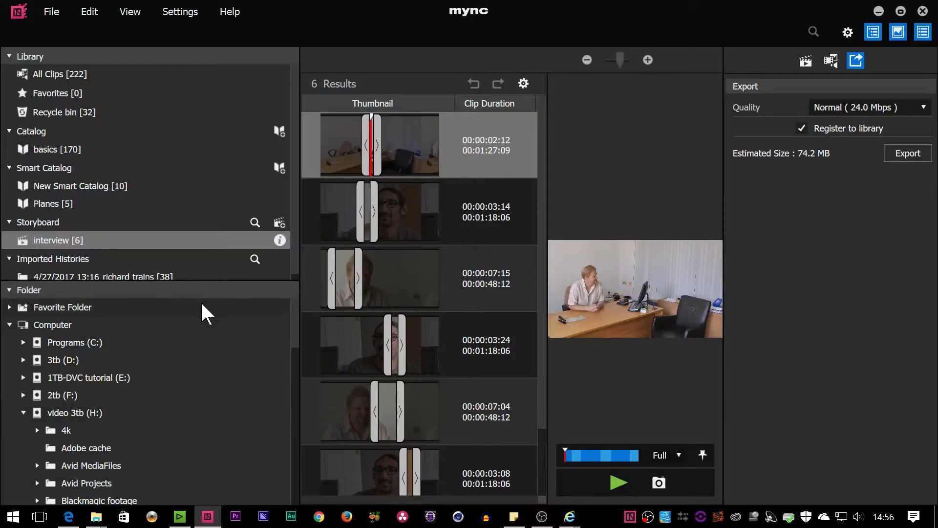
left_click(51, 19)
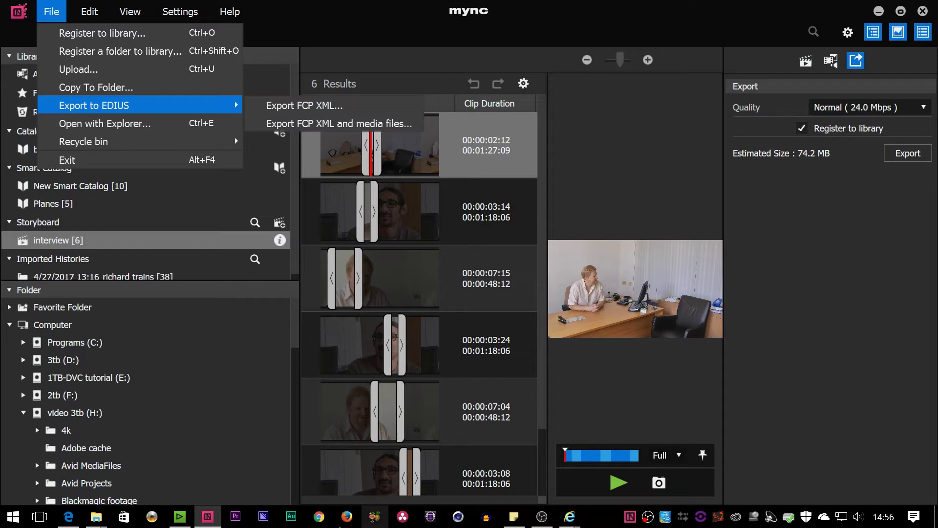
left_click(180, 517)
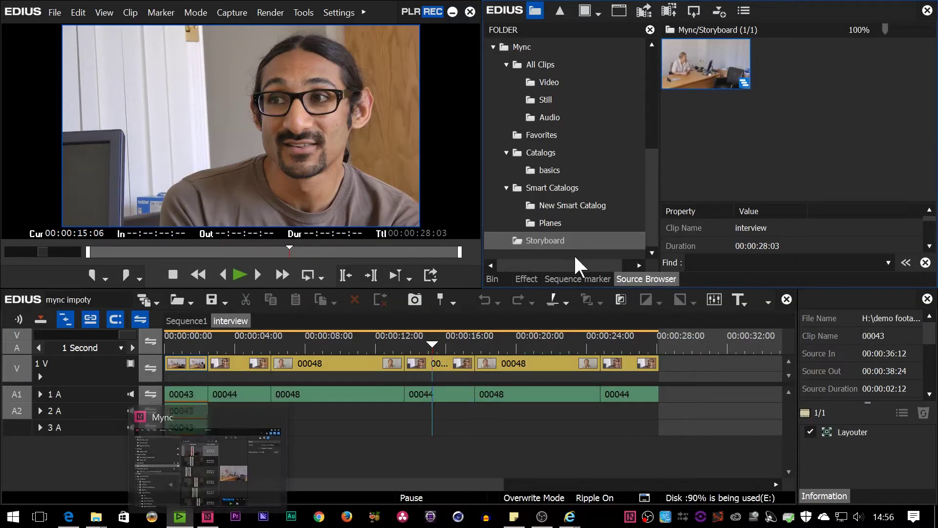
Move the EDIUS playhead to about six, then five seconds, and scrub the interview timeline
left_click(289, 343)
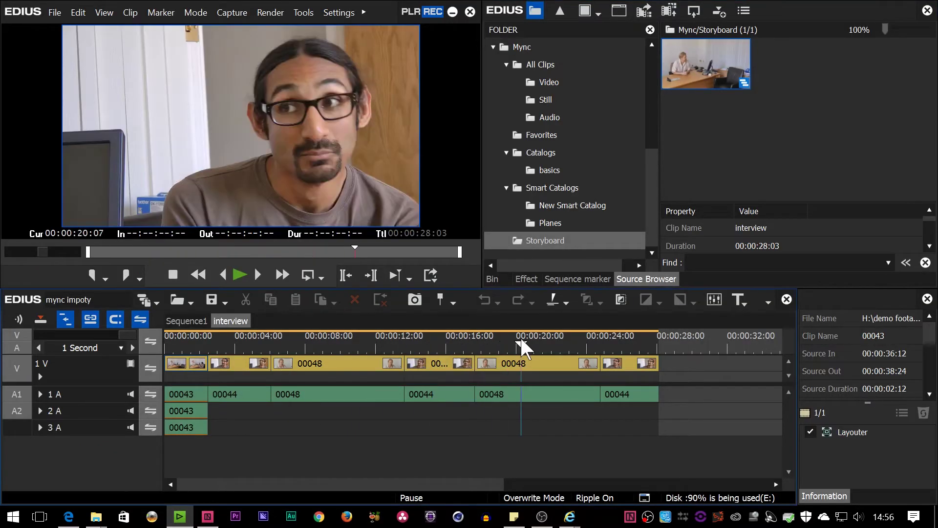
left_click(257, 343)
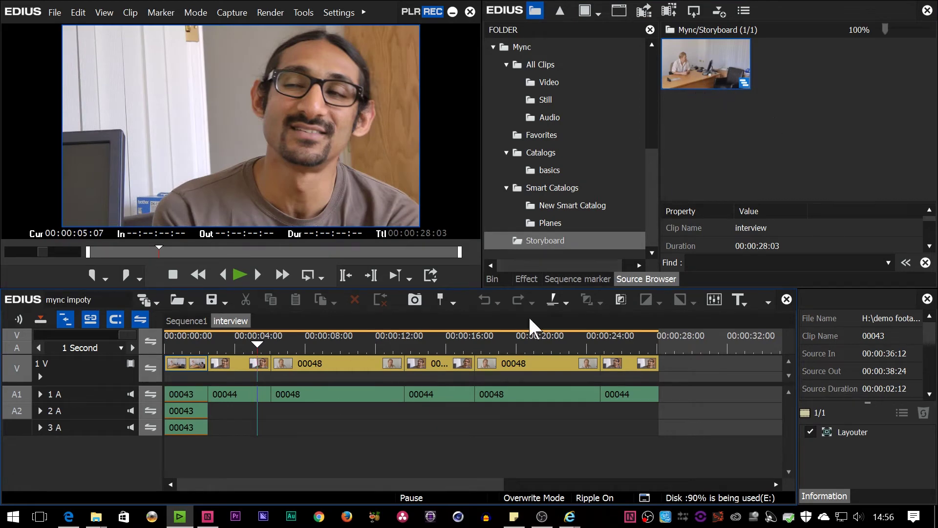
left_click_drag(405, 371, 446, 375)
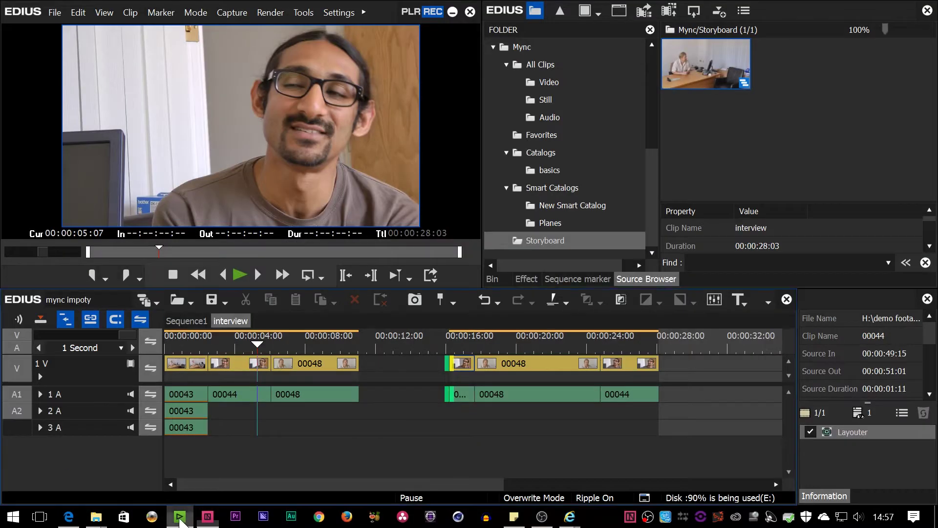
Append plane clip P1140153 from the Planes smart catalog to the end of the interview storyboard
left_click_drag(430, 370, 398, 369)
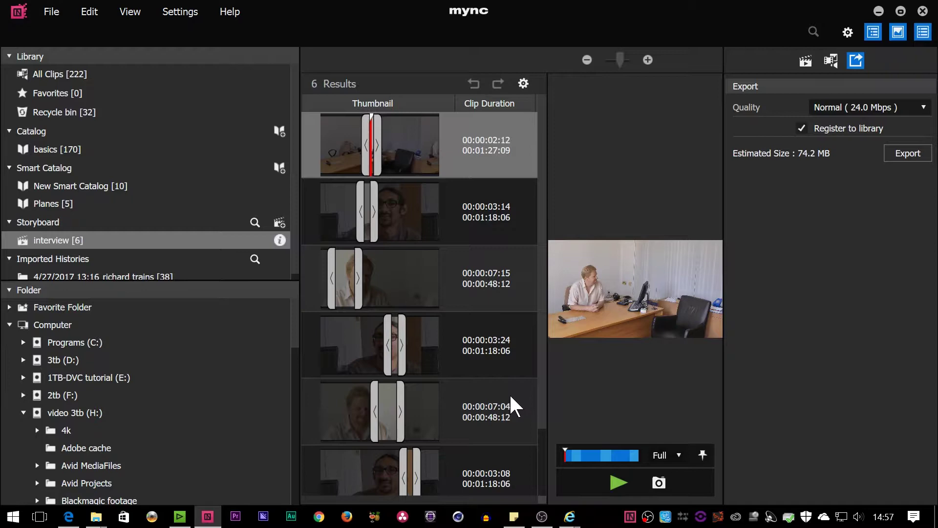
scroll(509, 393, "down", 1)
left_click(457, 419)
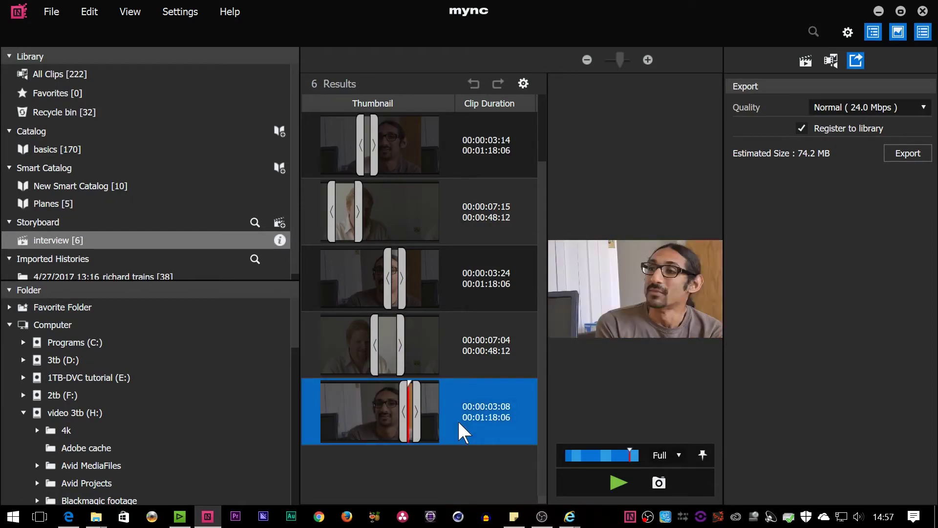
left_click(47, 203)
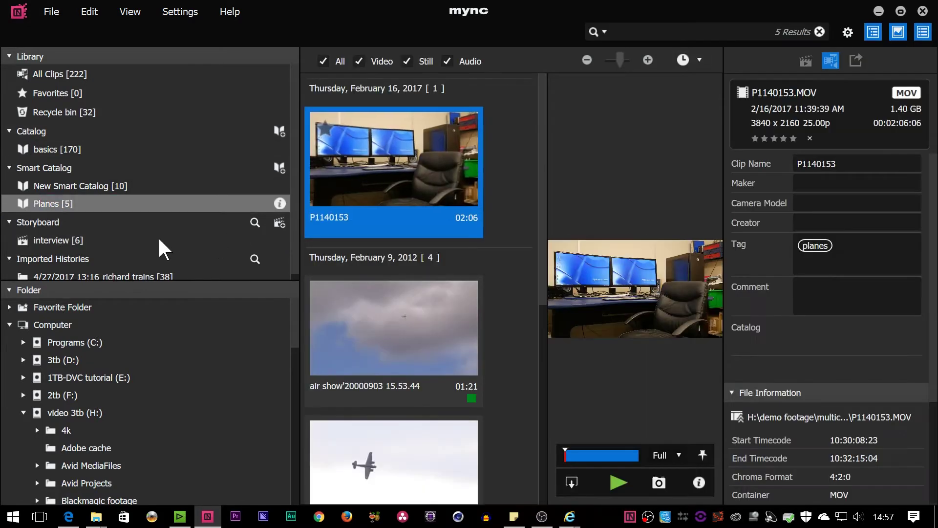
left_click_drag(159, 239, 123, 240)
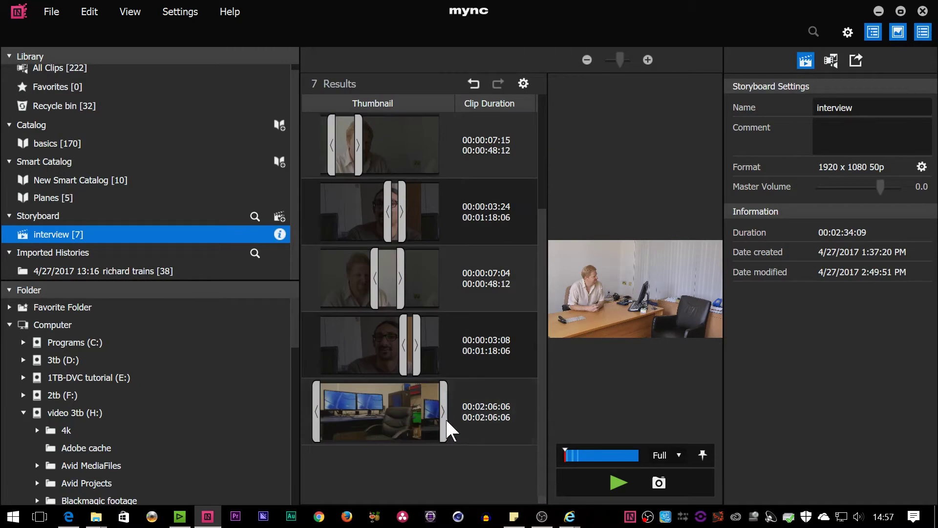
left_click(180, 518)
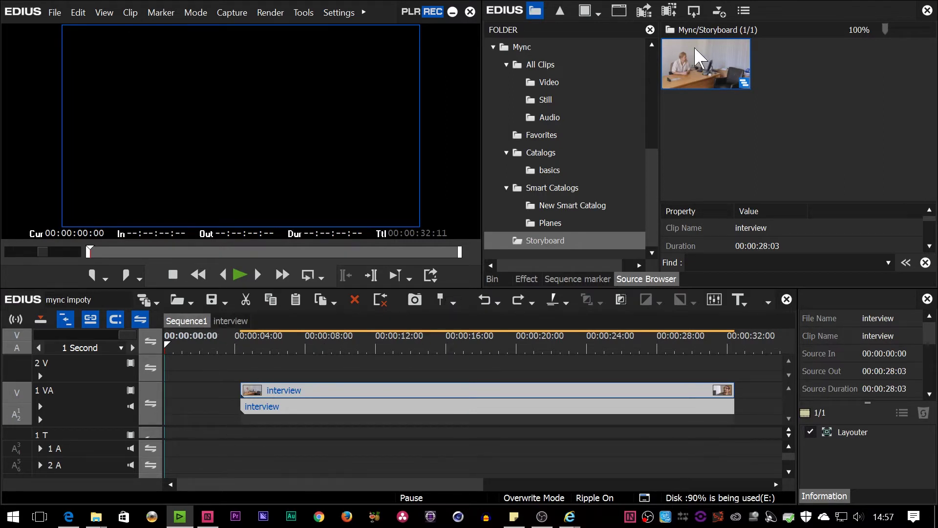
Place the 2:34 interview storyboard on tracks 2V and 2A, fit the timeline, and scrub it
left_click_drag(696, 52, 250, 375)
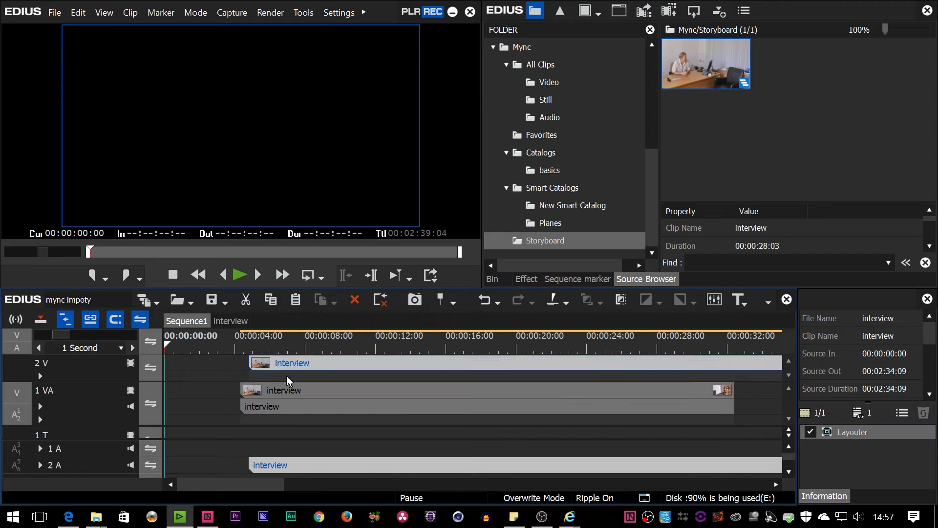
left_click_drag(63, 335, 156, 334)
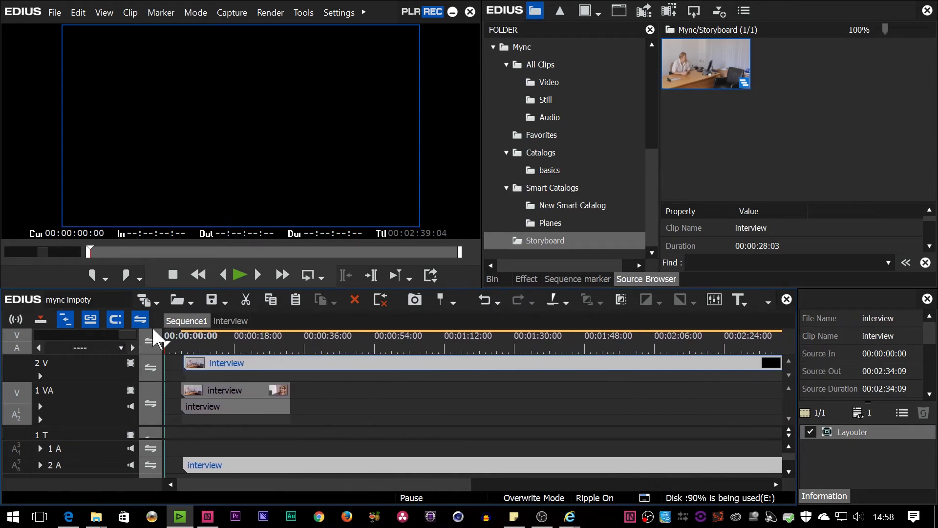
left_click(706, 346)
left_click_drag(706, 346, 570, 367)
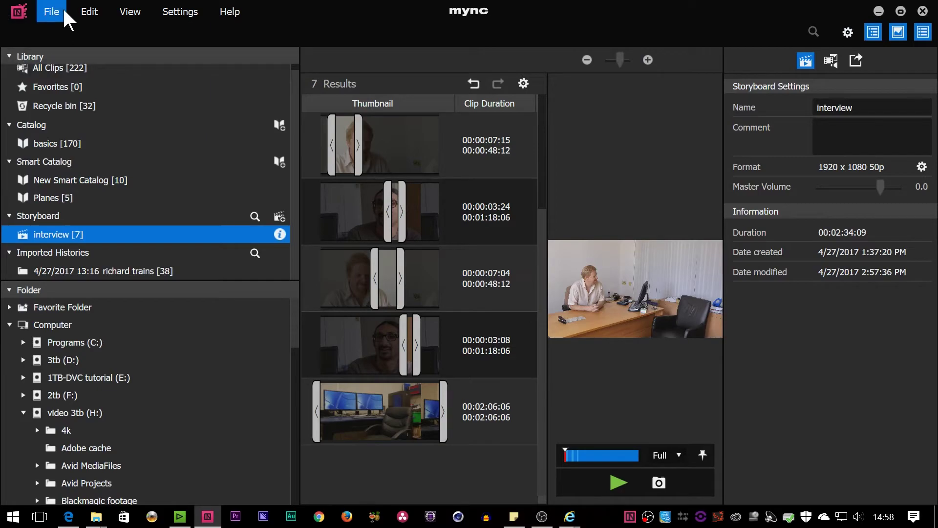
left_click(61, 11)
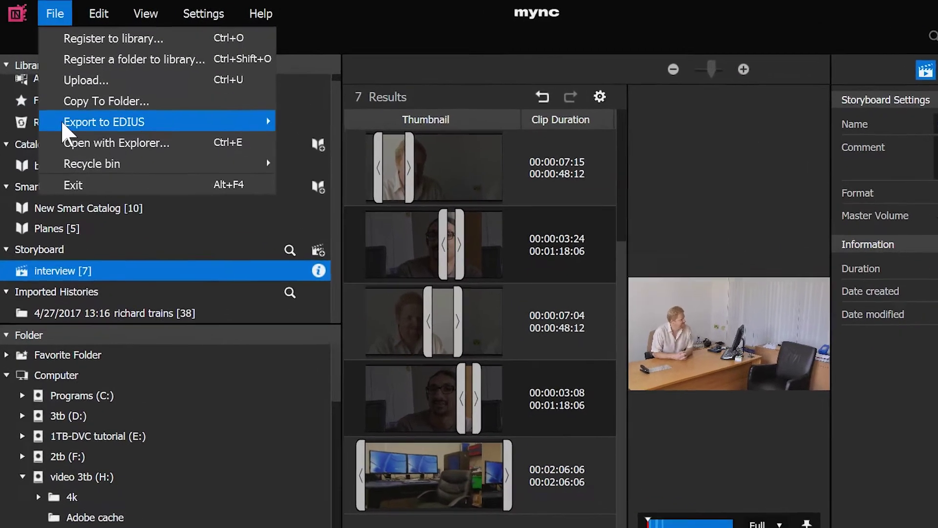
mouse_move(62, 105)
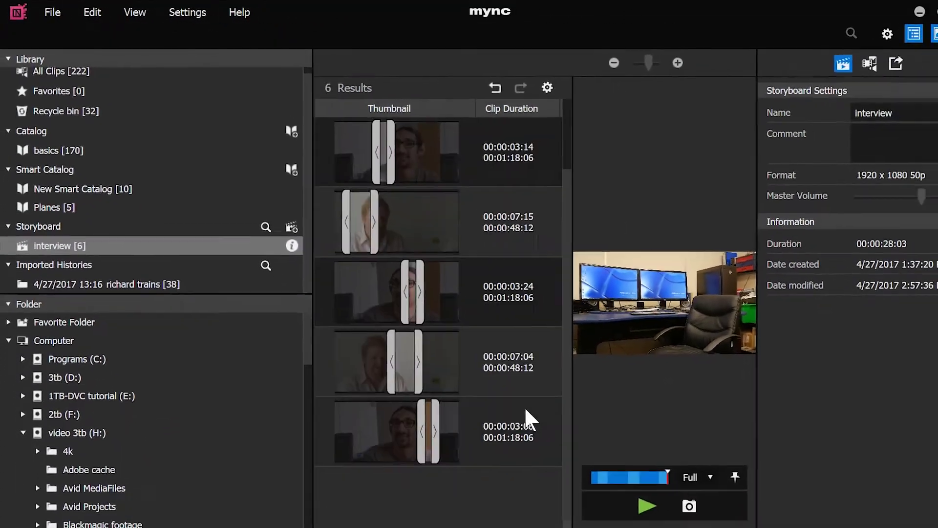
Remove the plane clip, export the storyboard as FCP XML only to interview.xml, then scrub EDIUS's timeline
left_click(526, 410)
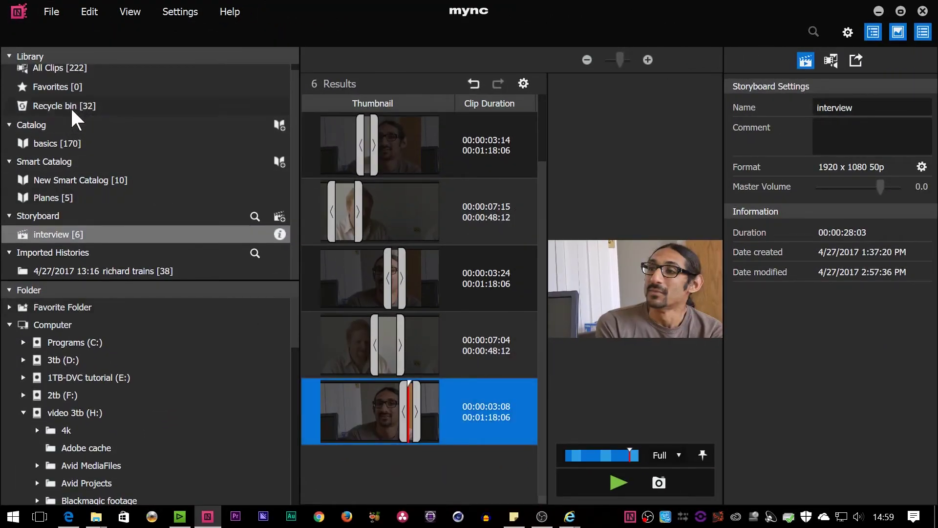
left_click(52, 12)
mouse_move(126, 106)
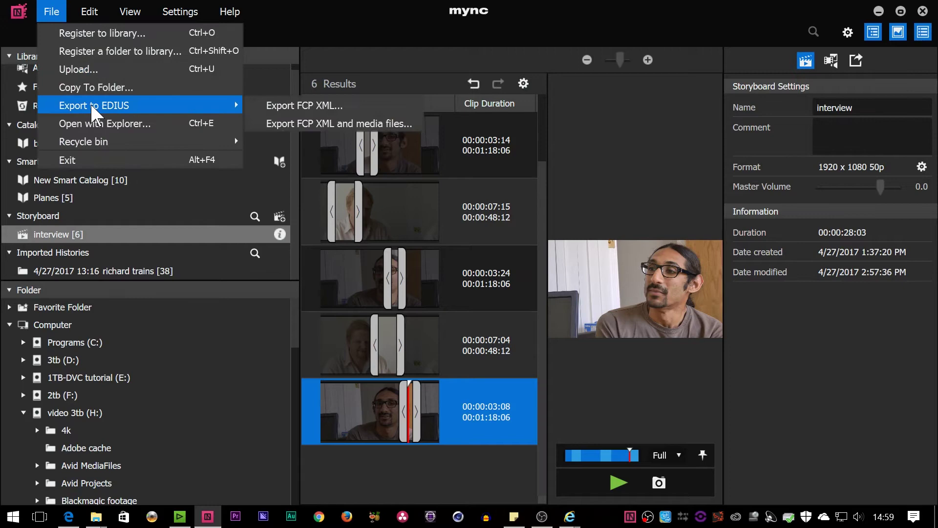
left_click(307, 105)
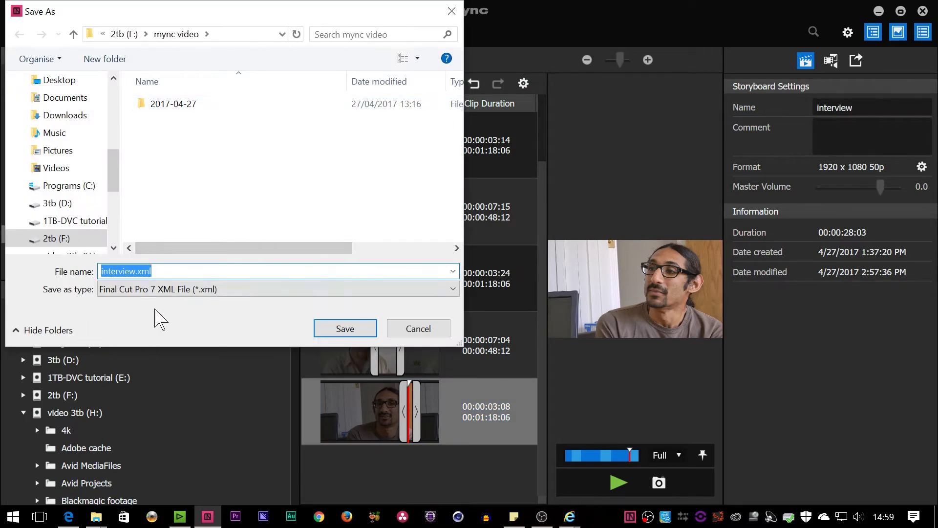
left_click(337, 329)
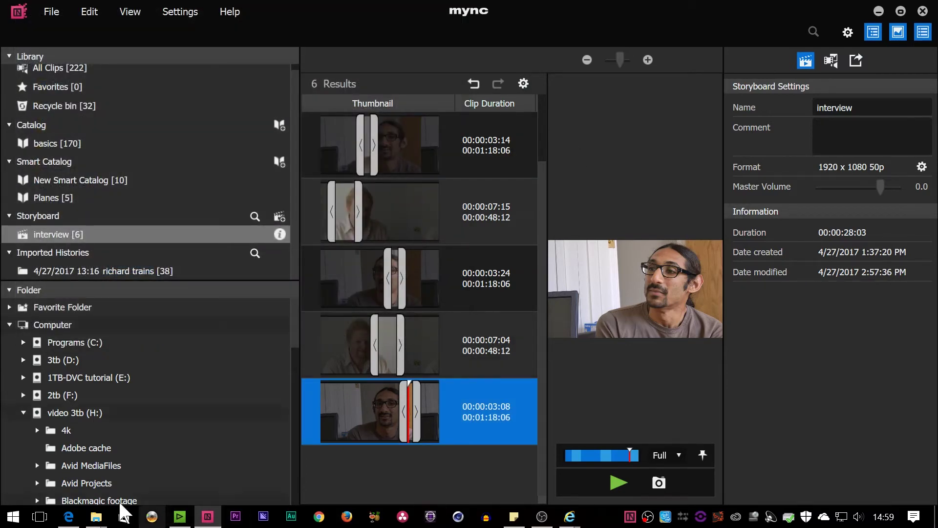
left_click(179, 516)
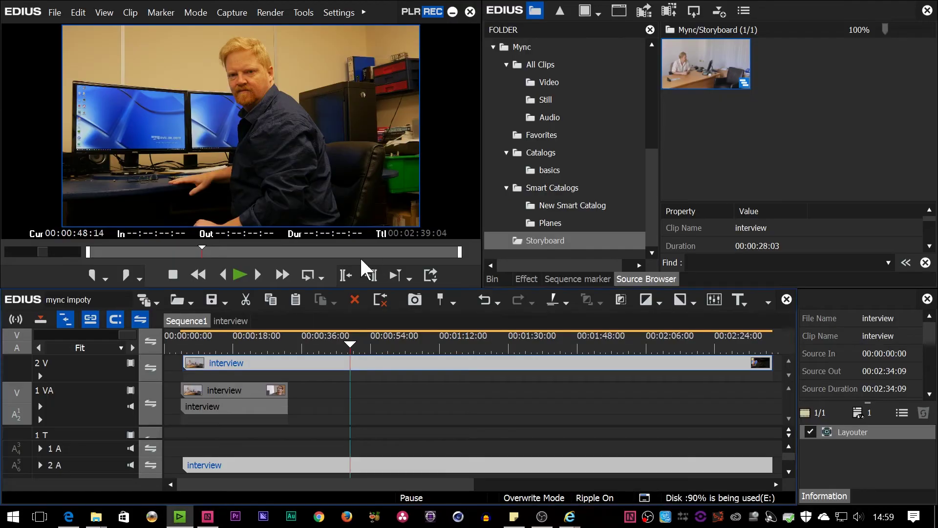
left_click_drag(241, 341, 275, 342)
Import interview.xml via File > Import Project > FCP XML as a new interview sequence
left_click(53, 11)
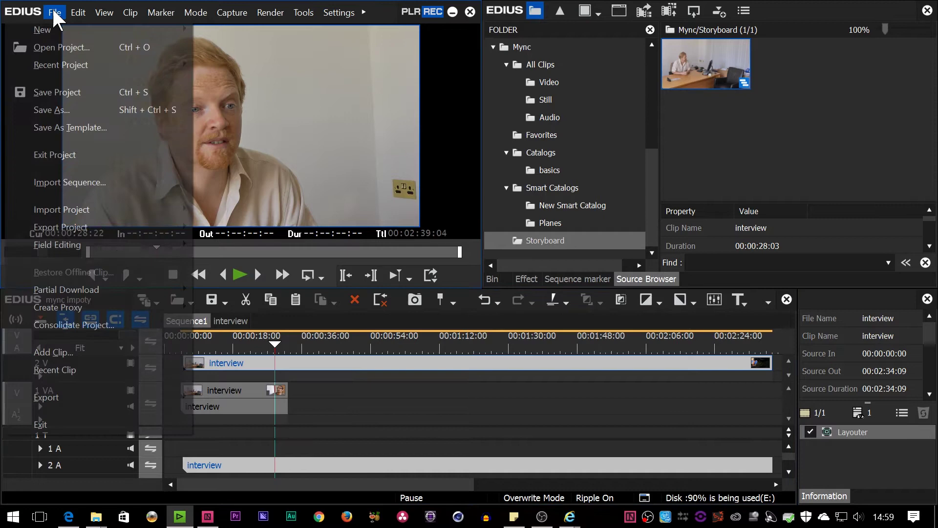
mouse_move(66, 213)
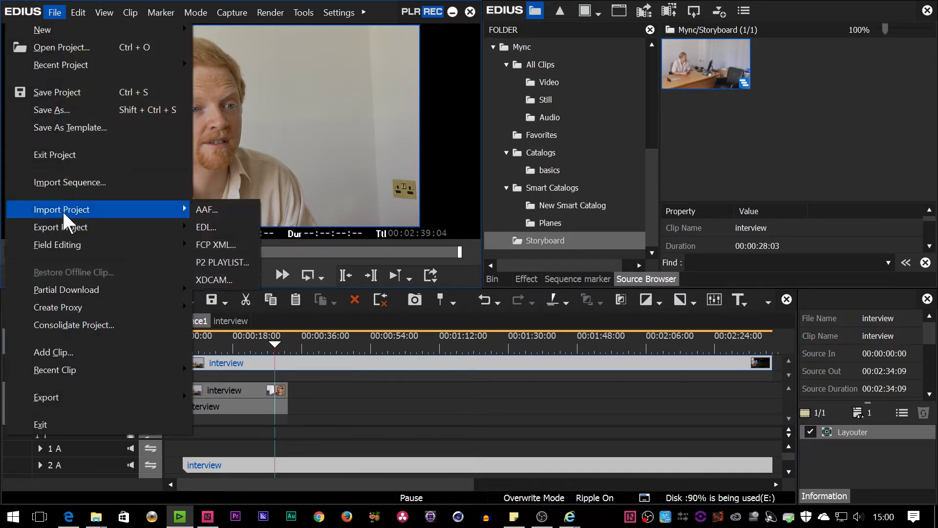
left_click(239, 249)
left_click(300, 92)
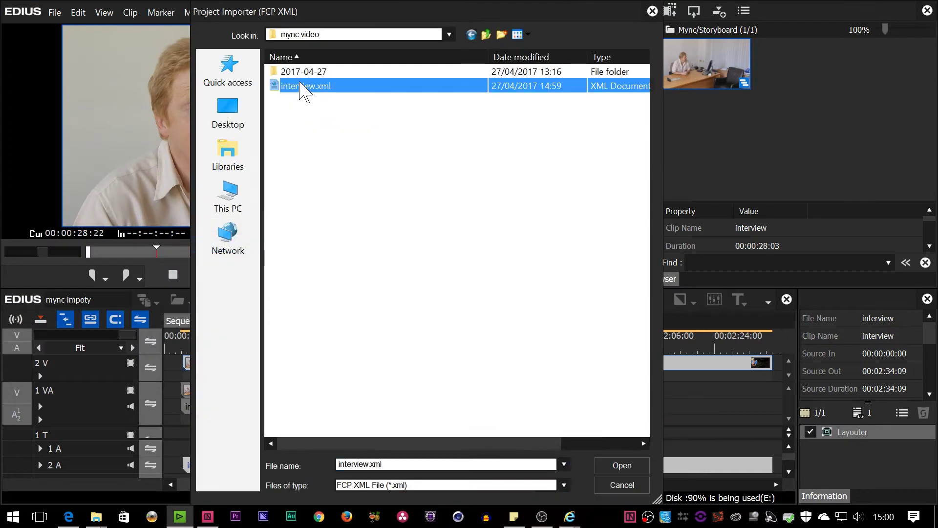
left_click(620, 466)
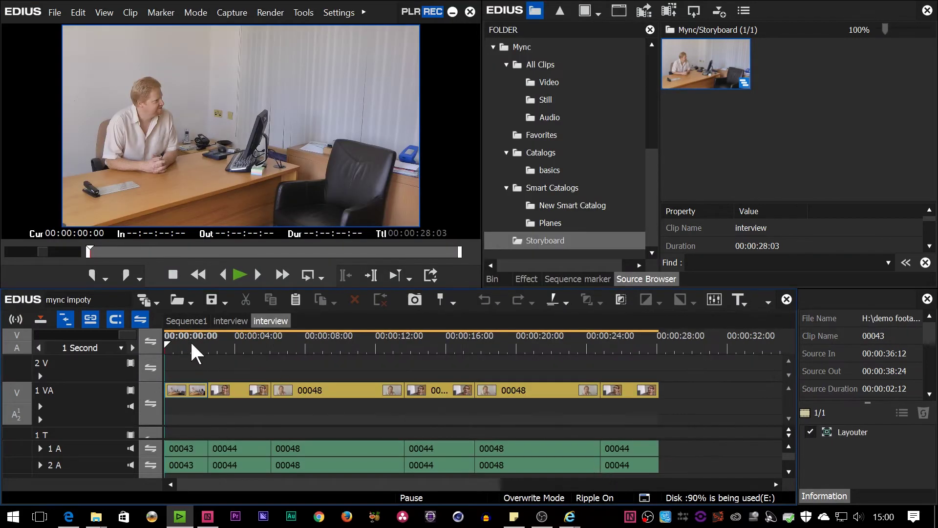
Scrub the imported interview sequence and compare it with the other interview sequence tab
left_click_drag(195, 350, 513, 371)
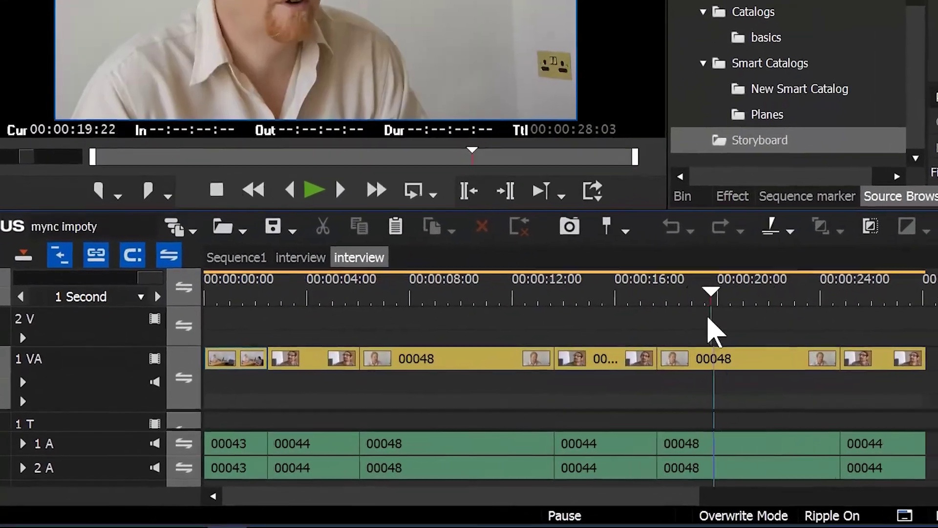
left_click_drag(710, 320, 679, 323)
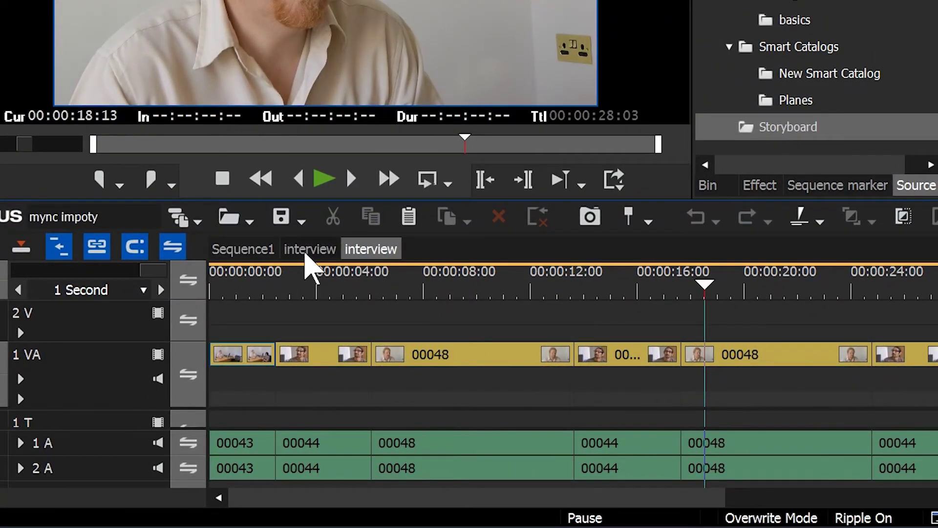
left_click(296, 258)
left_click(371, 249)
Enlarge the timeline to show all audio tracks and select clip 00043 on tracks 1A and 2A
left_click_drag(833, 198, 813, 64)
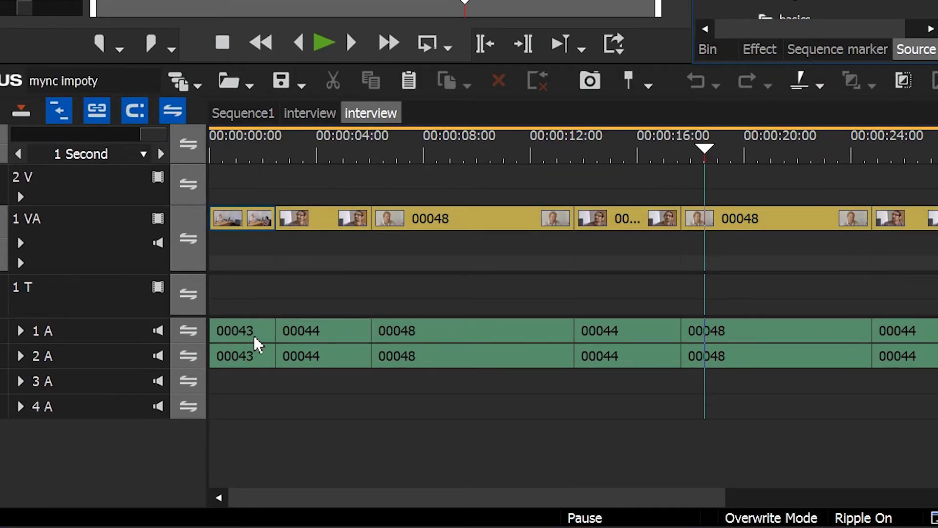
left_click(298, 109)
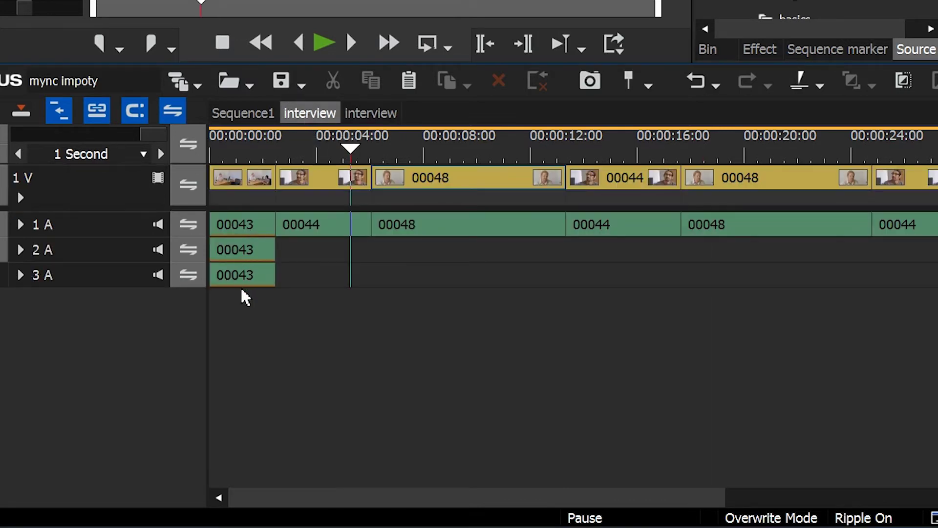
left_click(387, 114)
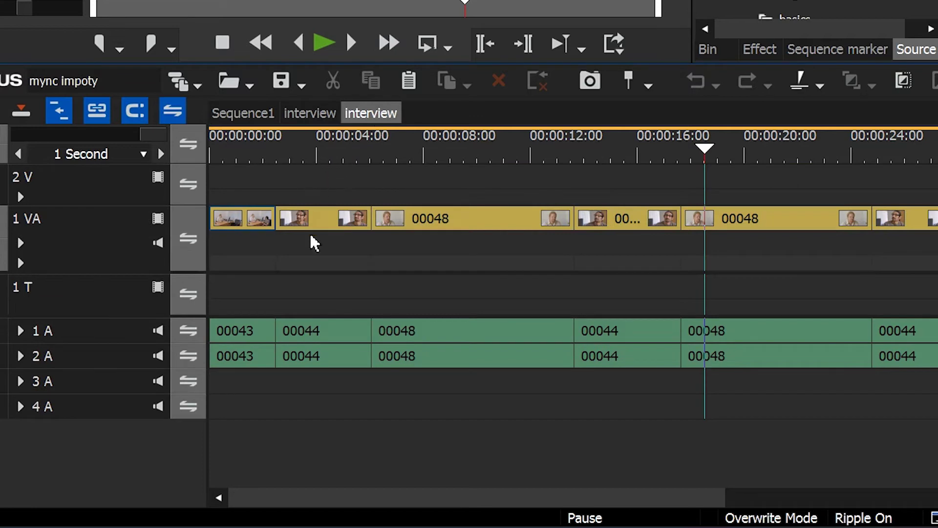
left_click(243, 337)
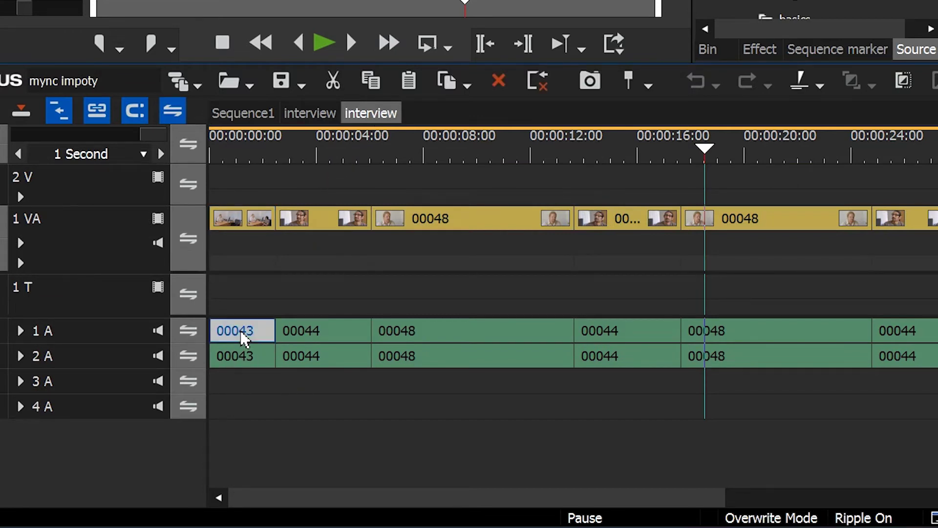
left_click(244, 358)
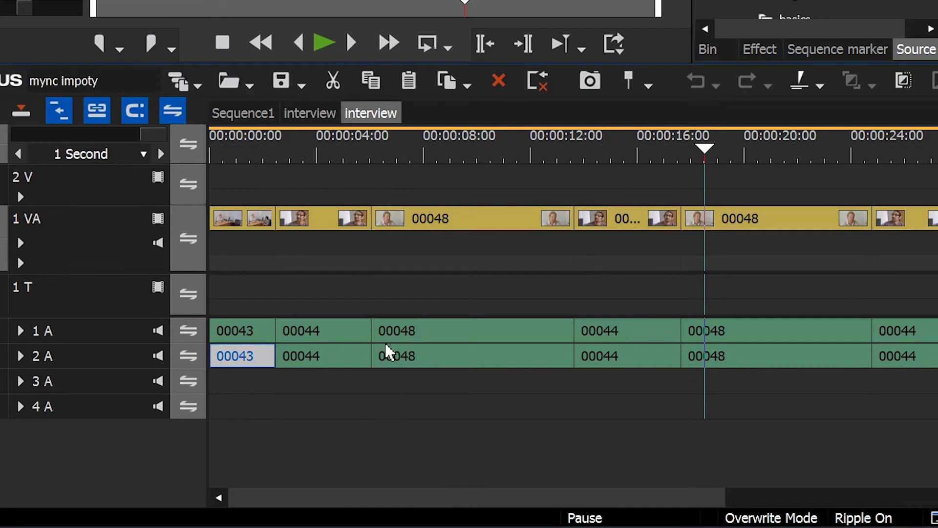
Expand audio tracks 1A and 2A to show their waveforms, with the playhead near the start
left_click(20, 331)
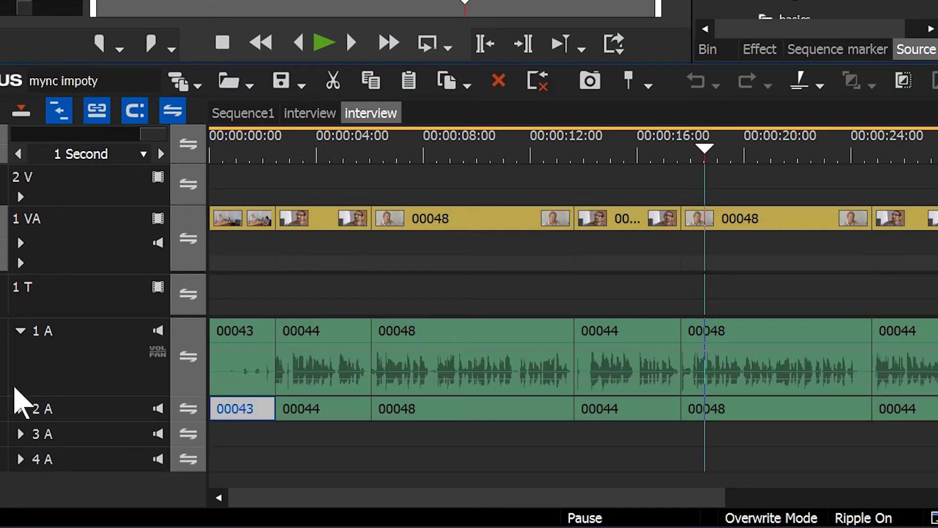
left_click(21, 409)
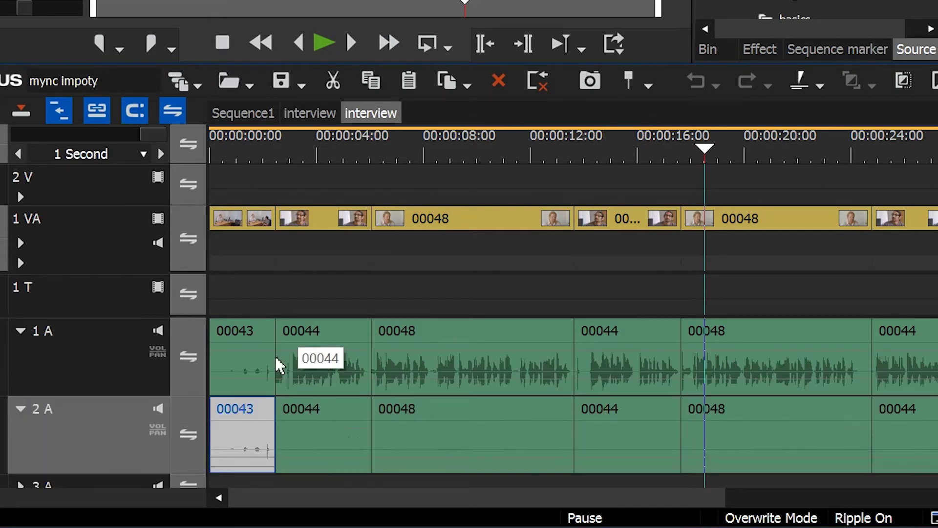
left_click_drag(313, 146, 225, 179)
Compare the two interview sequences and set the playhead to 00:00:03:24
left_click(306, 113)
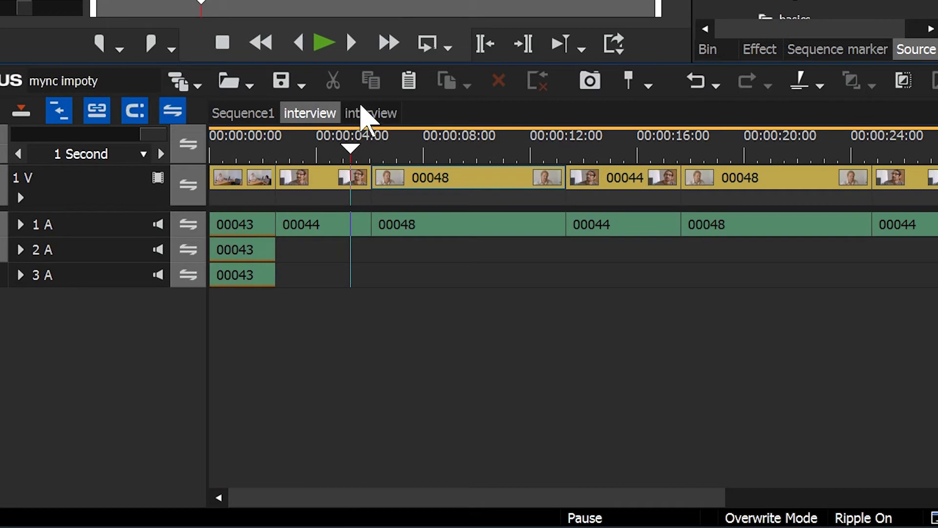
left_click(360, 114)
left_click_drag(274, 149, 308, 153)
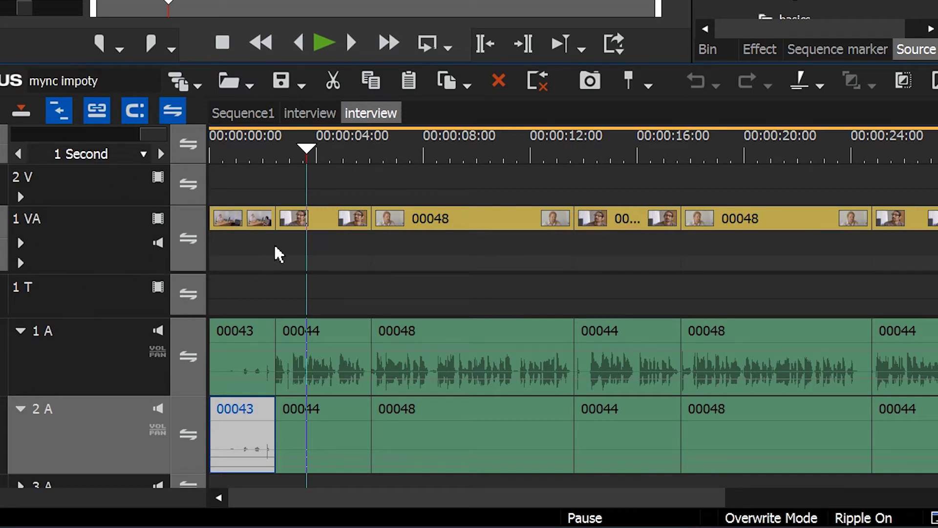
left_click(311, 112)
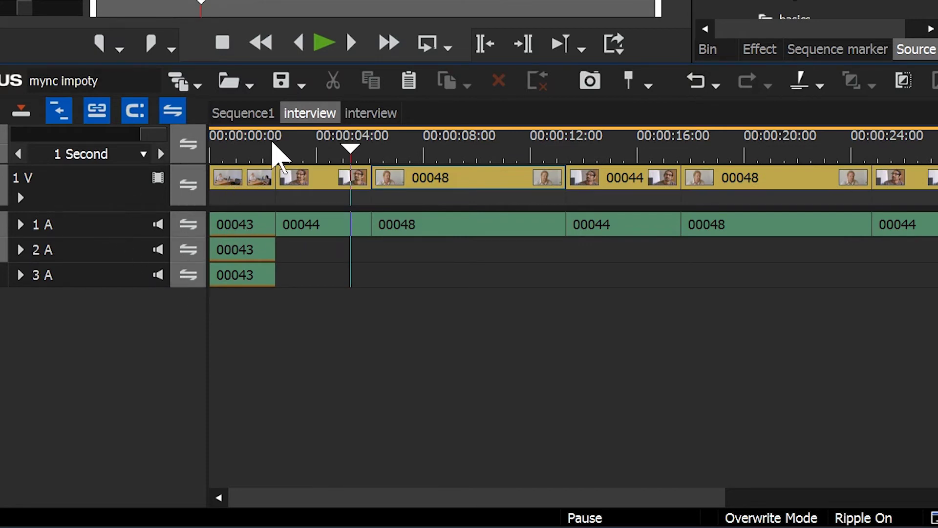
left_click(373, 114)
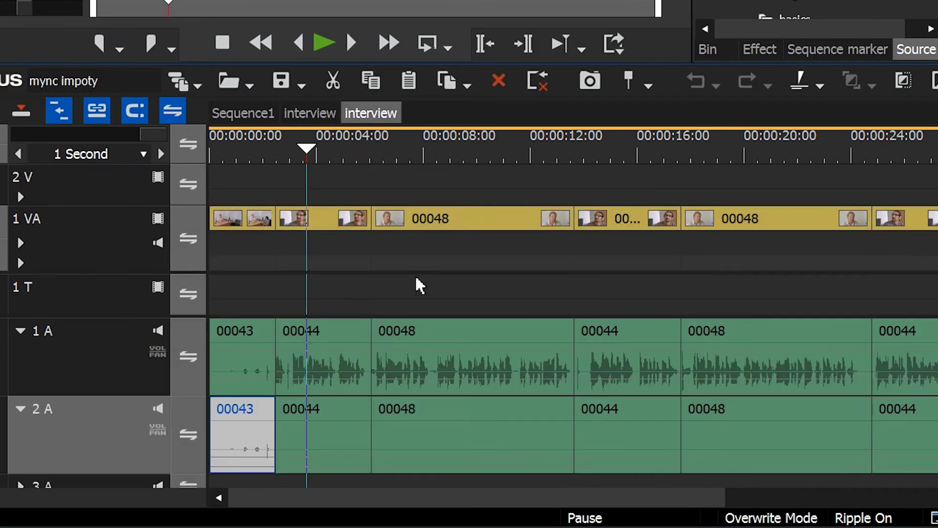
left_click(317, 149)
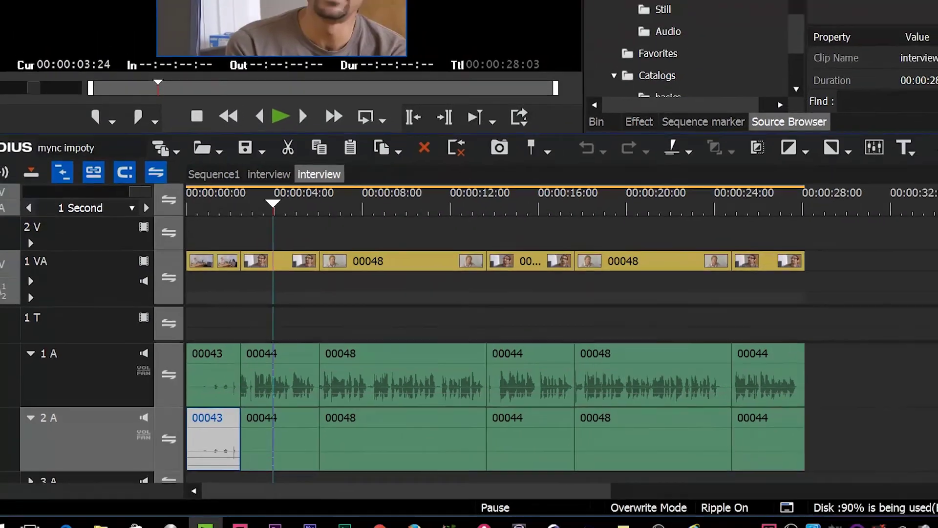
Save the EDIUS project, minimise EDIUS, and launch Adobe Premiere Pro
left_click(49, 0)
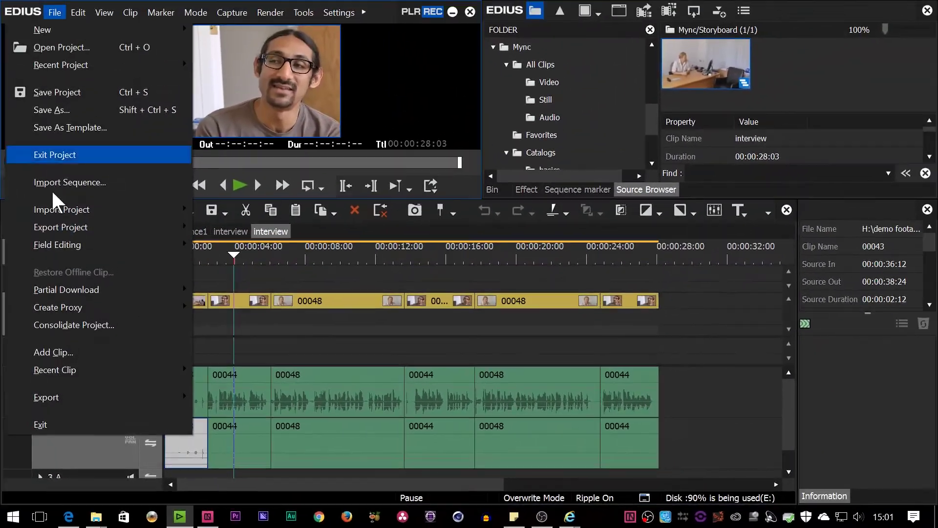
left_click(49, 93)
left_click(453, 13)
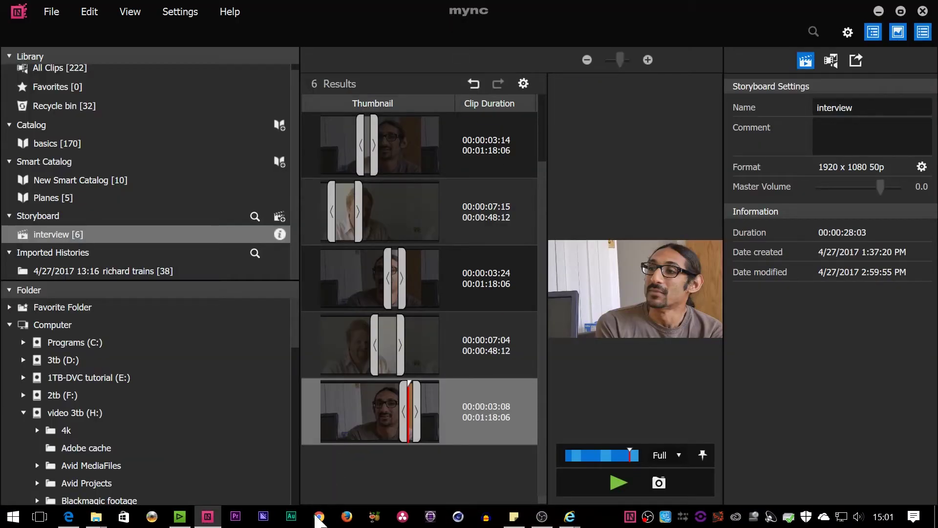
left_click(241, 523)
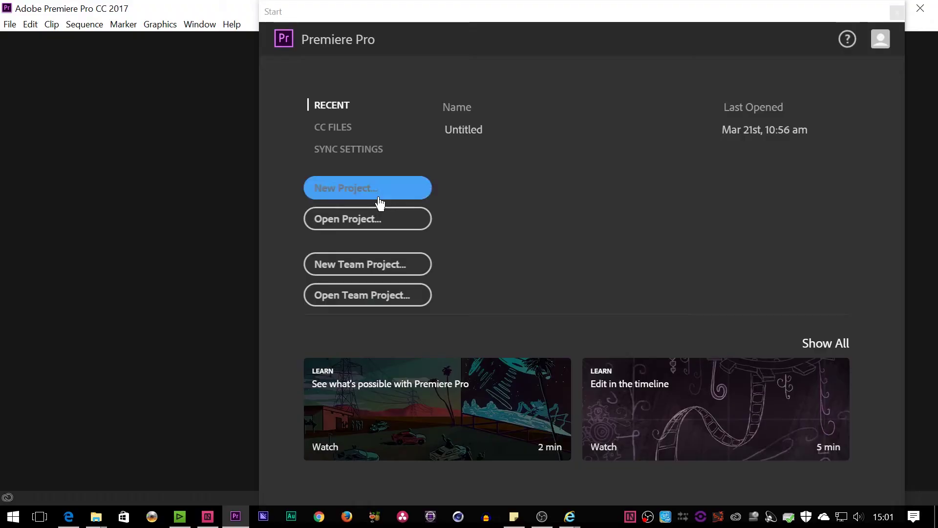
Create a new Premiere Pro project named mync
left_click(380, 192)
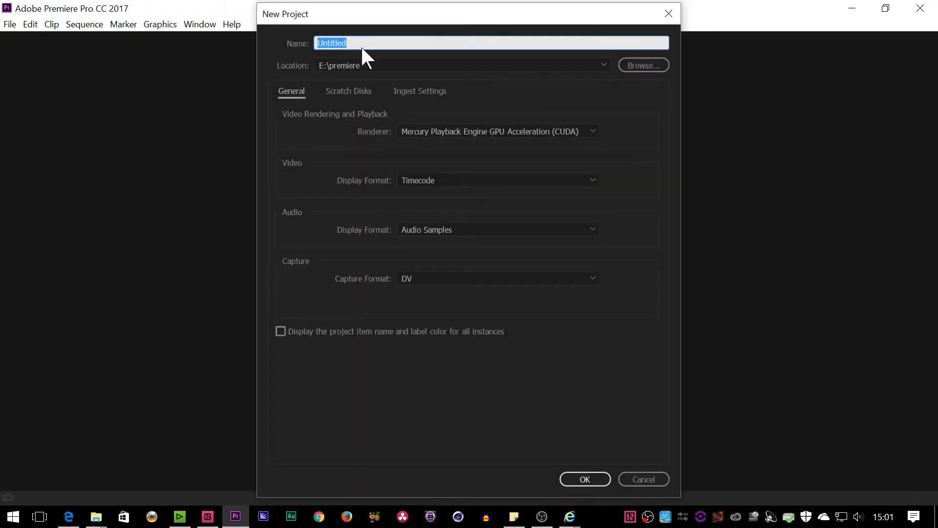
type("mync")
key("Return")
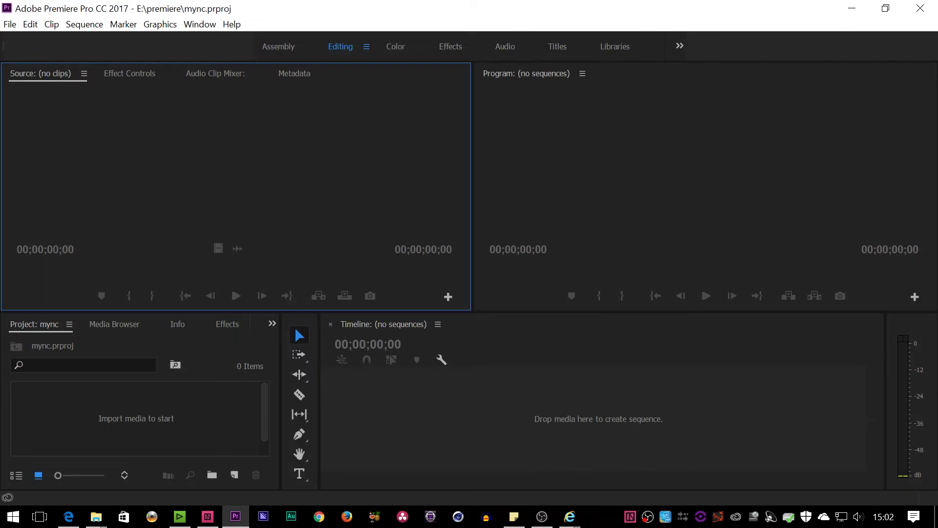
Import interview.xml into the project and enlarge the Project panel to show all items
left_click(9, 24)
left_click(88, 348)
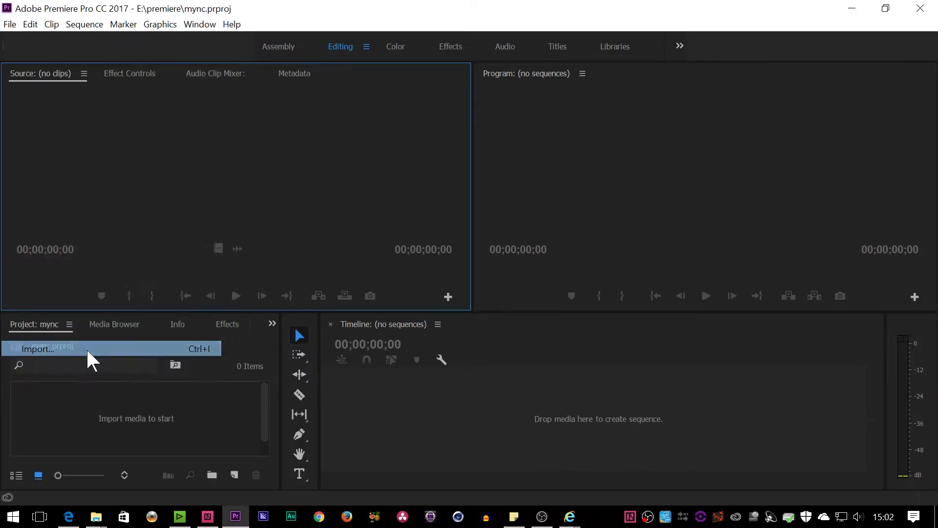
left_click(175, 165)
left_click(580, 423)
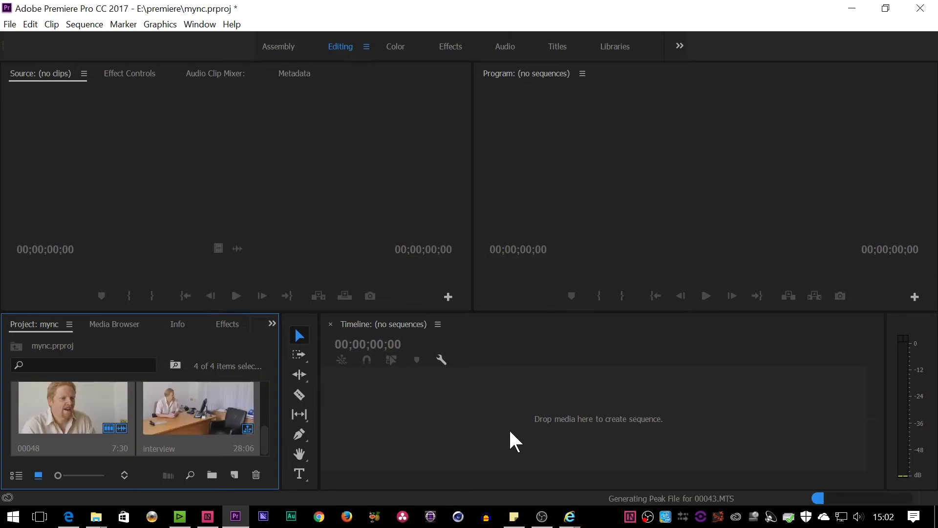
left_click_drag(210, 315, 217, 167)
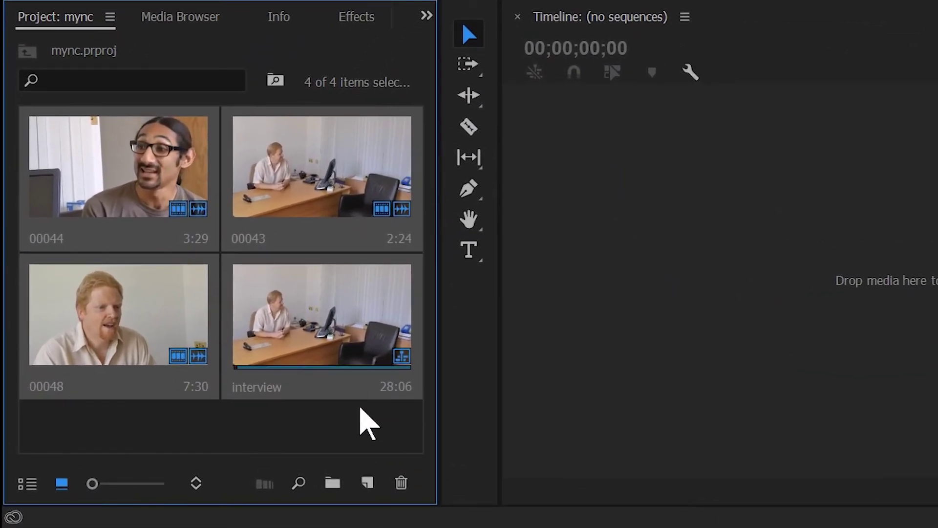
Open the interview sequence in the timeline
left_click(350, 437)
left_click(333, 350)
left_click(357, 430)
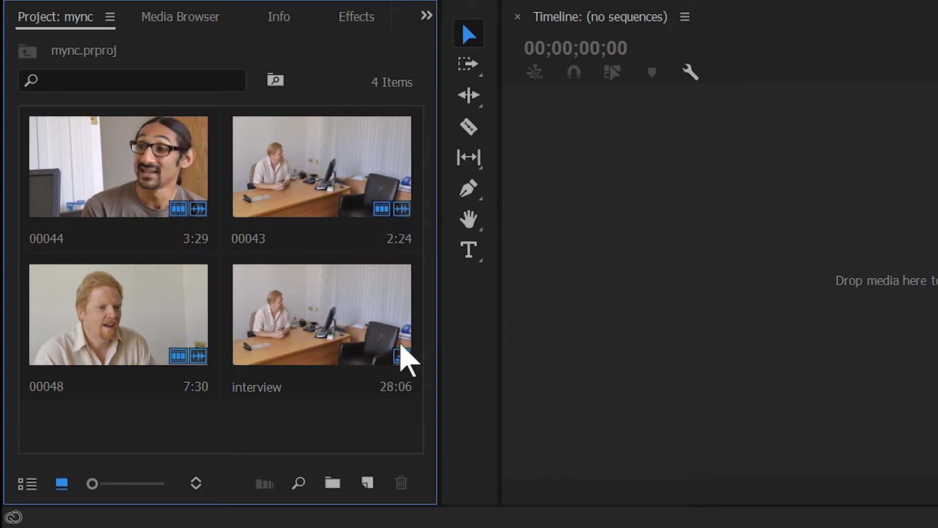
double_click(323, 323)
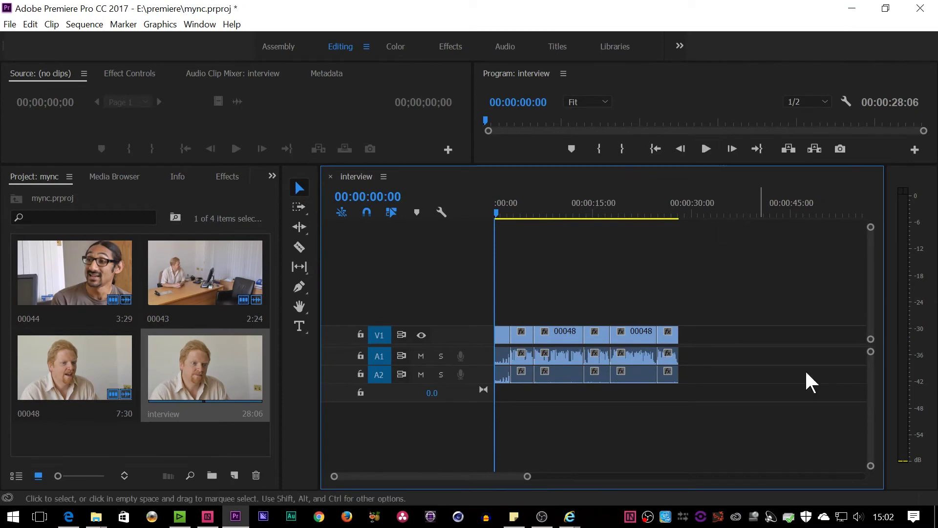
Play the interview sequence with an enlarged Program monitor, then stop playback
left_click(706, 149)
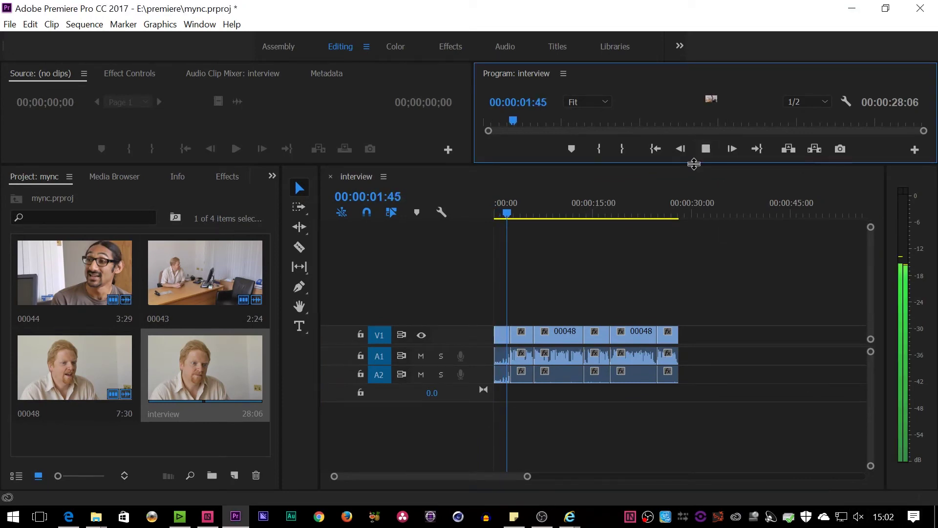
left_click_drag(694, 164, 664, 327)
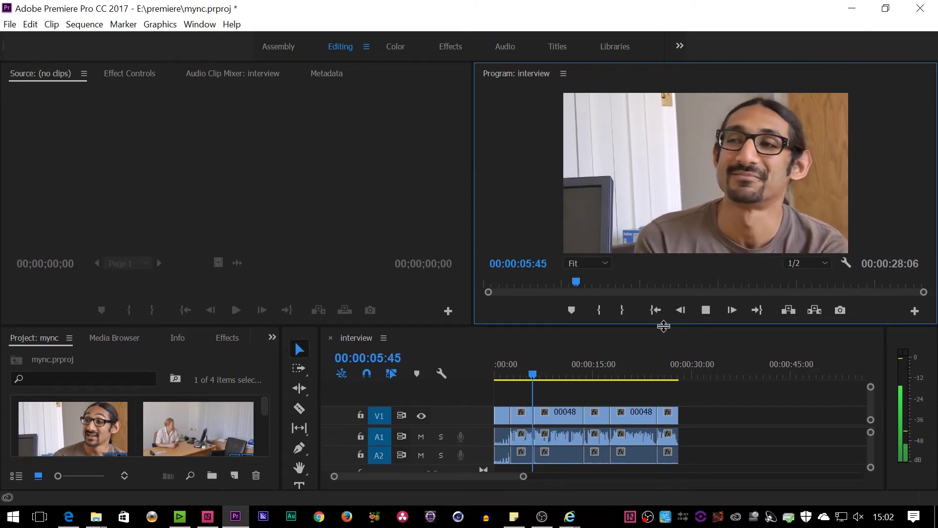
key("space")
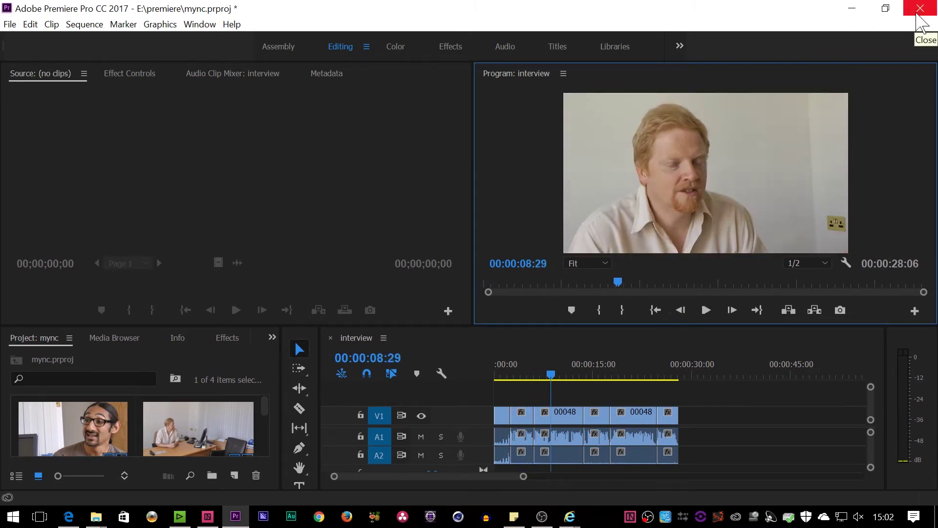
Minimize Premiere, launch DaVinci Resolve and create a new project named mync
left_click(860, 10)
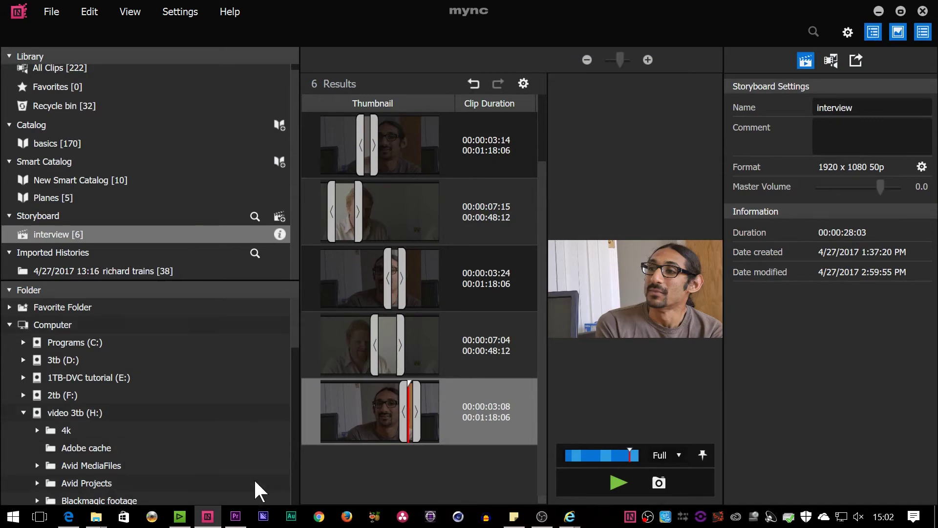
left_click(402, 519)
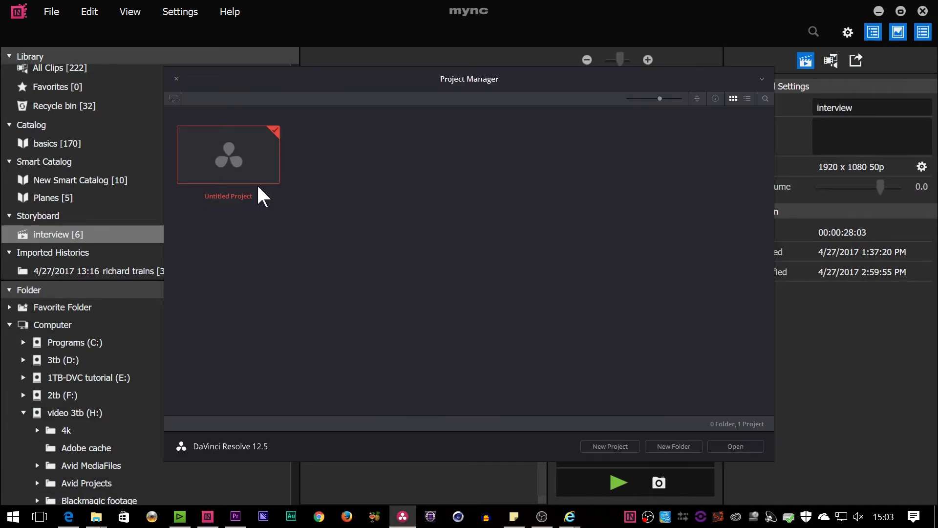
left_click(625, 447)
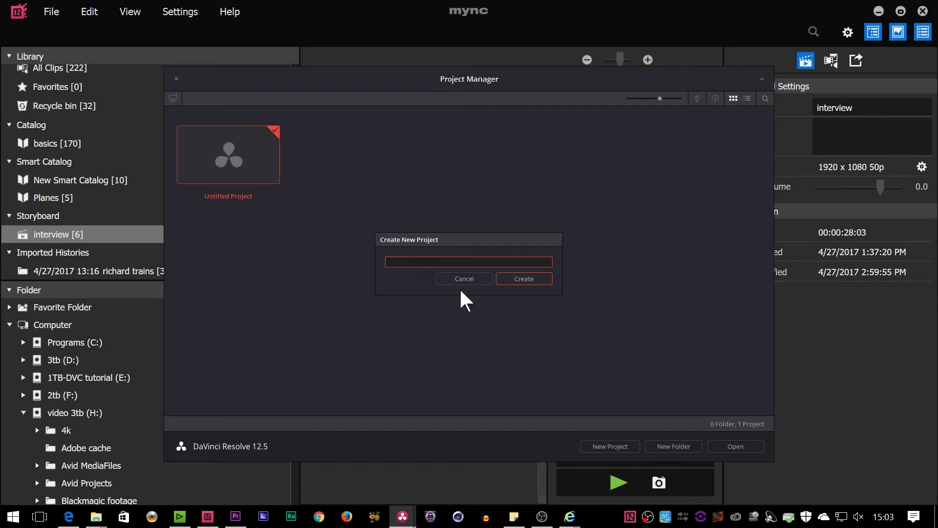
type("mync")
key("Return")
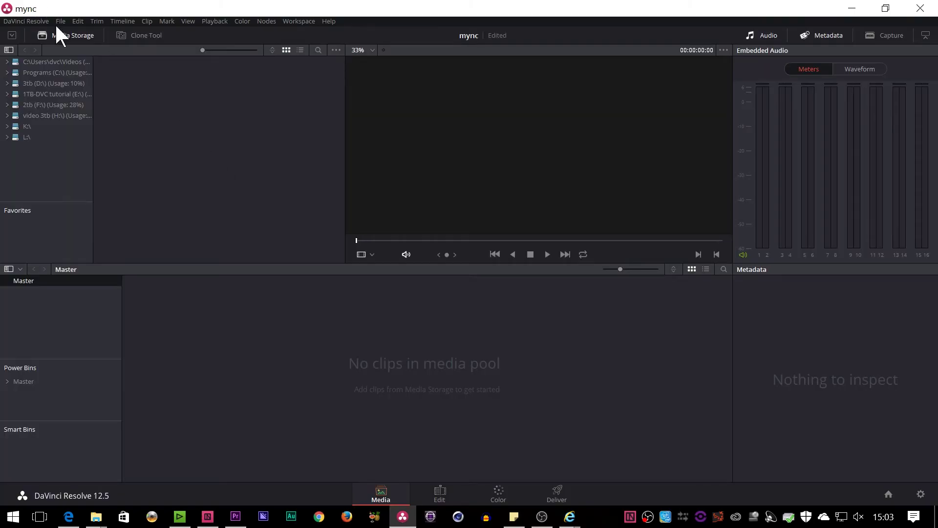
Import interview.xml as a timeline via Import AAF/EDL/XML
left_click(60, 21)
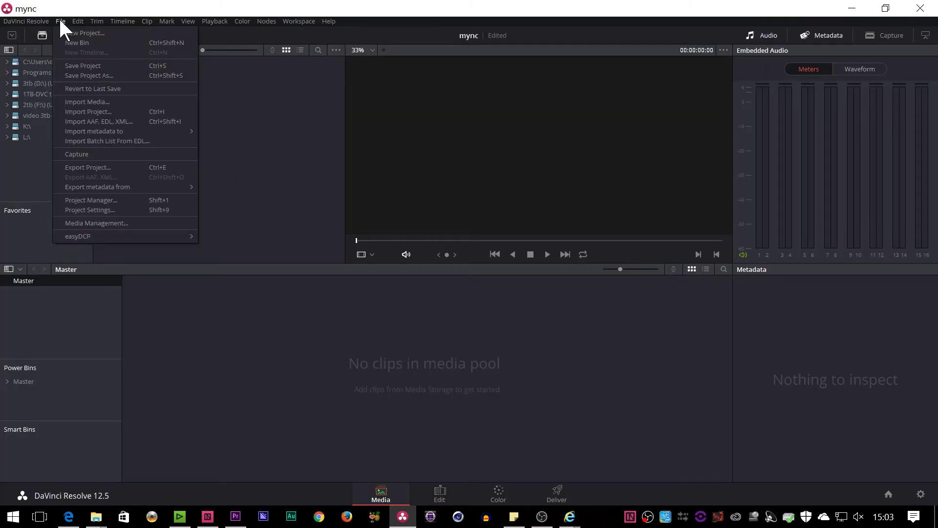
left_click(95, 121)
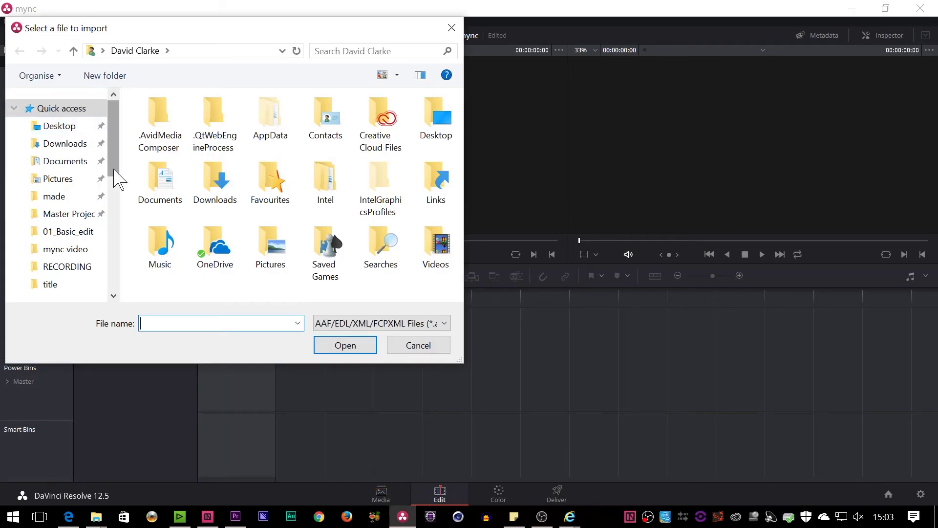
left_click_drag(116, 178, 111, 285)
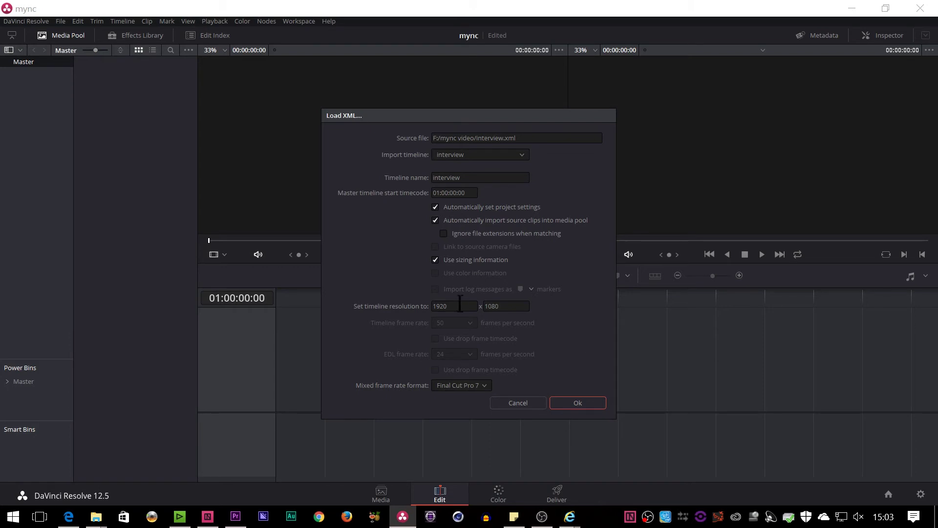
left_click(575, 404)
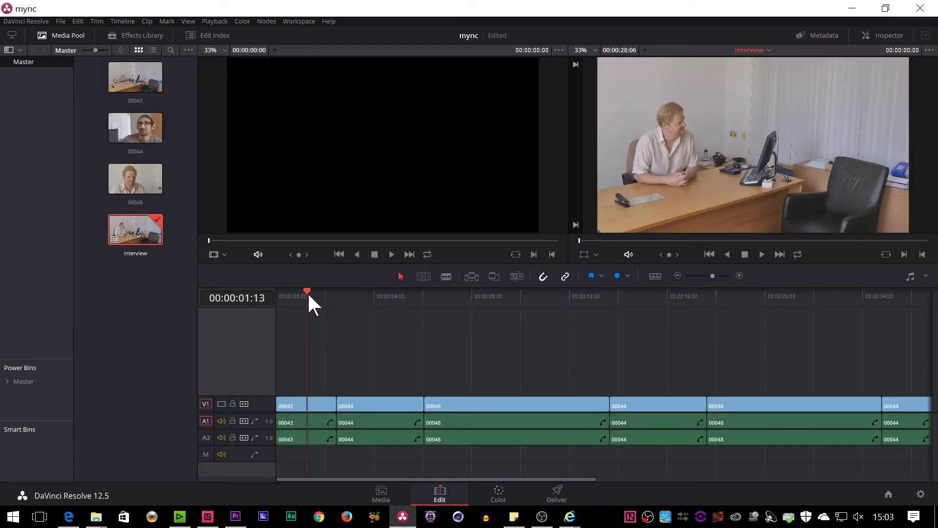
Scrub the interview timeline to 00:00:07:38, then bring mync back to the front
left_click_drag(308, 295, 422, 308)
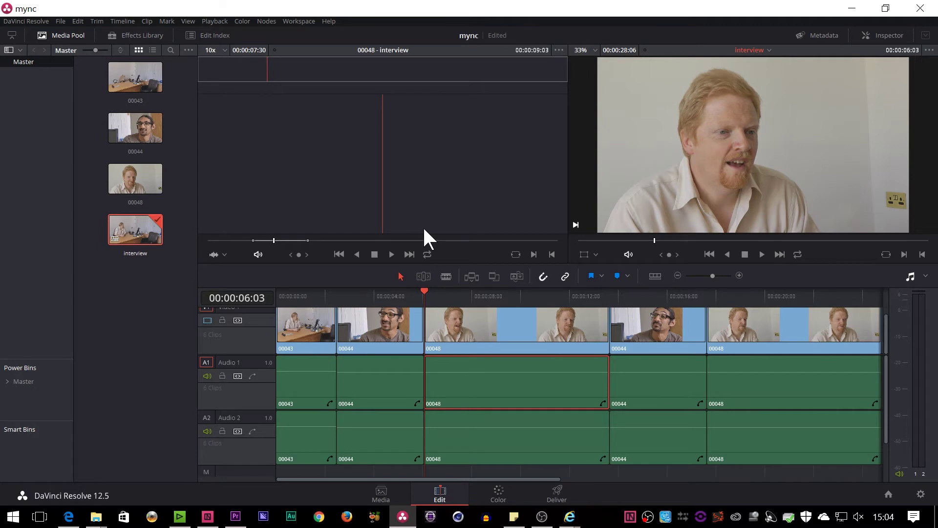
left_click(465, 295)
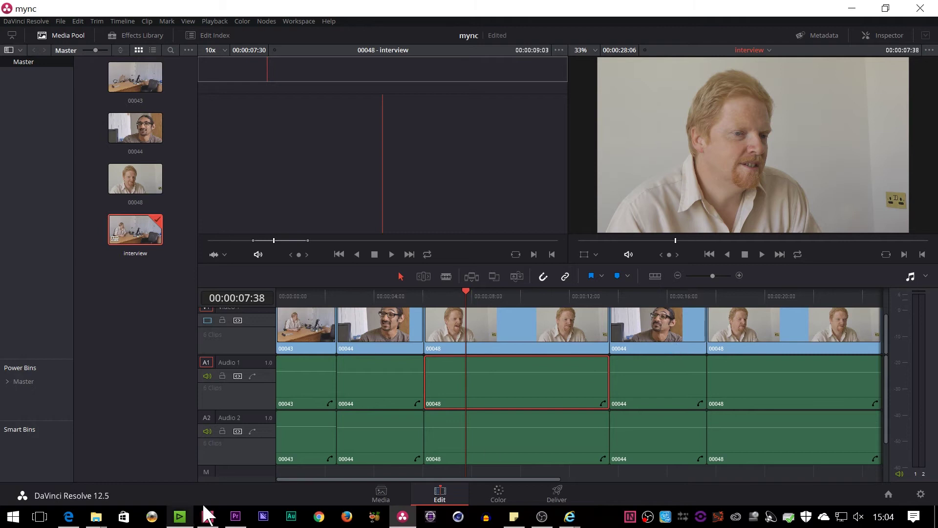
mouse_move(218, 522)
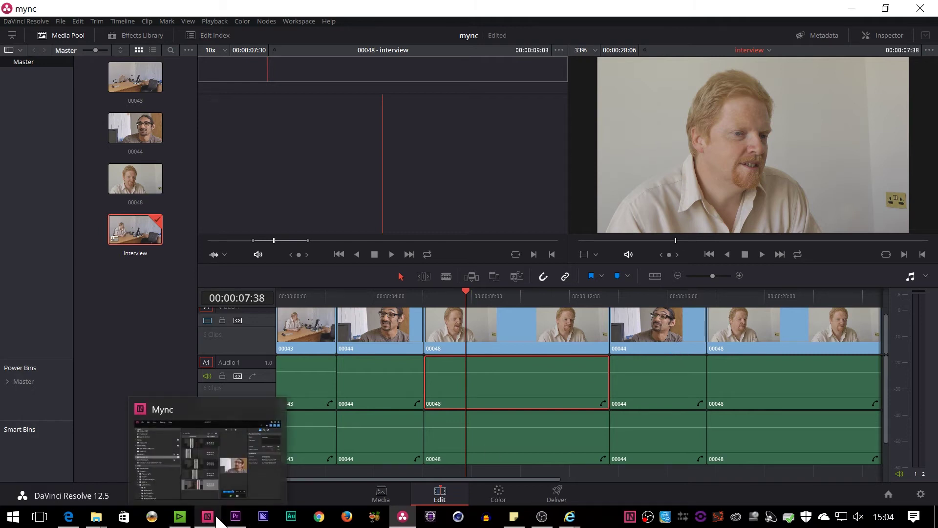
left_click(202, 464)
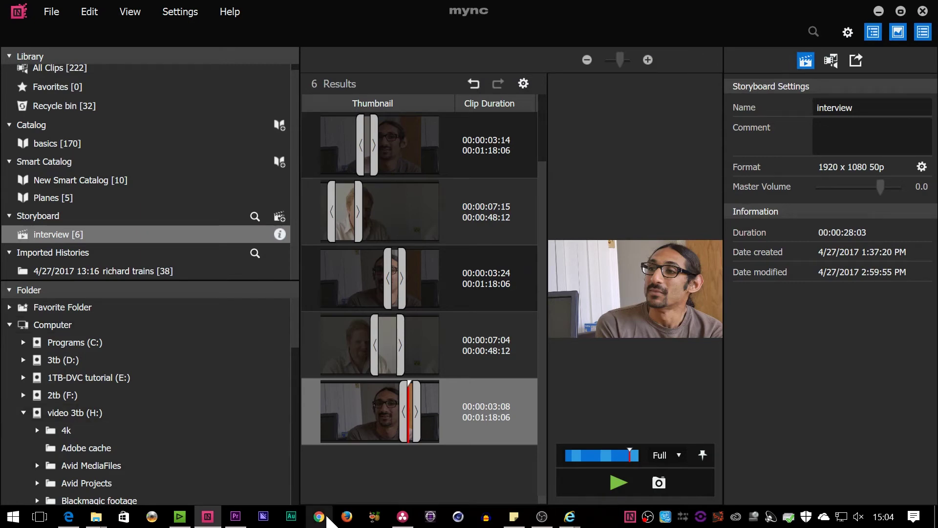
left_click(409, 515)
left_click(574, 371)
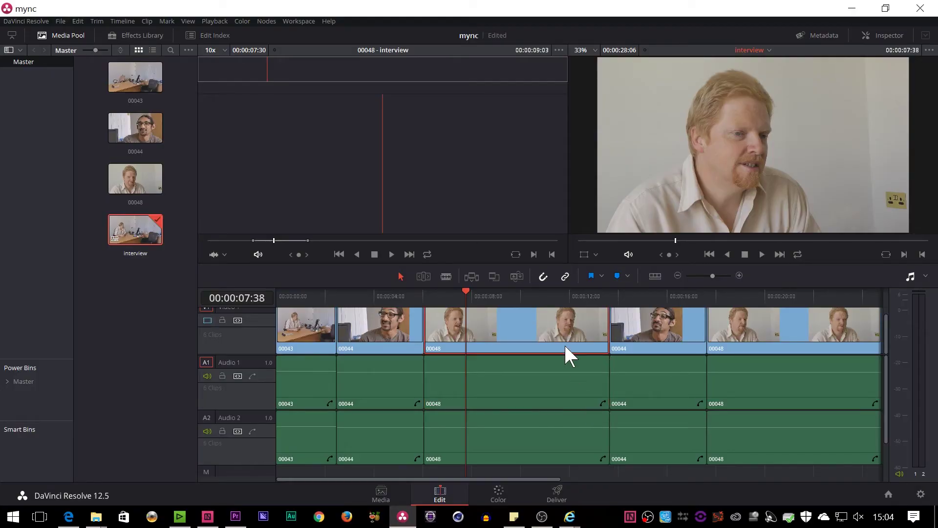
left_click(209, 517)
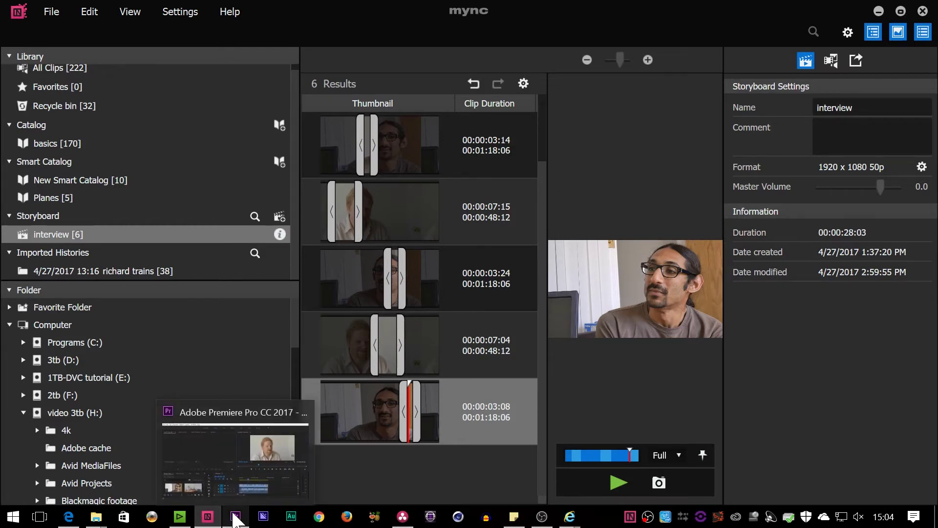
left_click(180, 11)
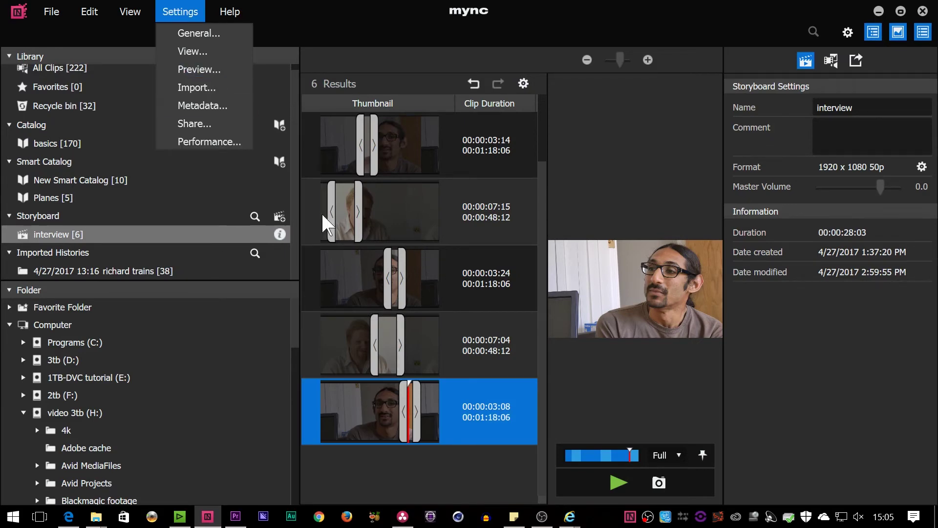
Export the storyboard to EDIUS as FCP XML together with its media files
left_click(54, 12)
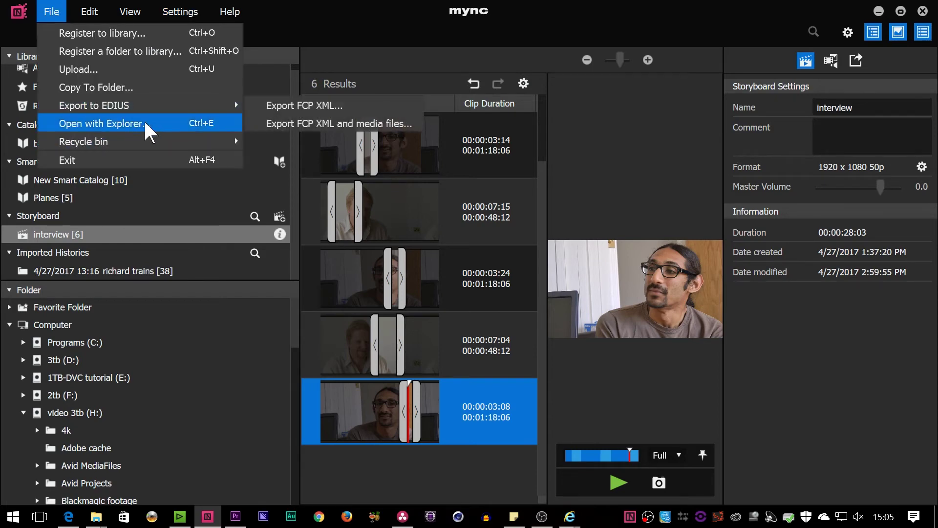
left_click(340, 122)
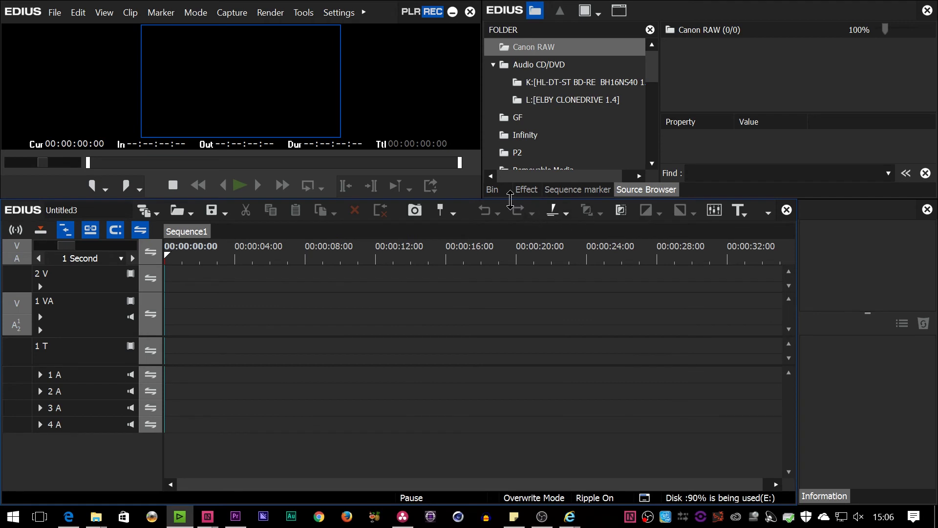
Enlarge the panels above the timeline and review the project settings without changes
left_click_drag(508, 199, 495, 252)
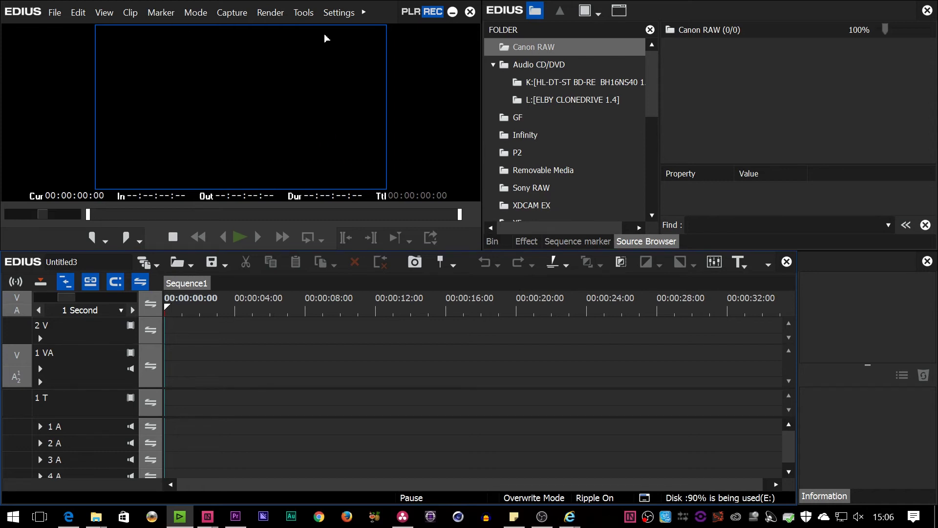
left_click(303, 13)
left_click(333, 12)
left_click(342, 73)
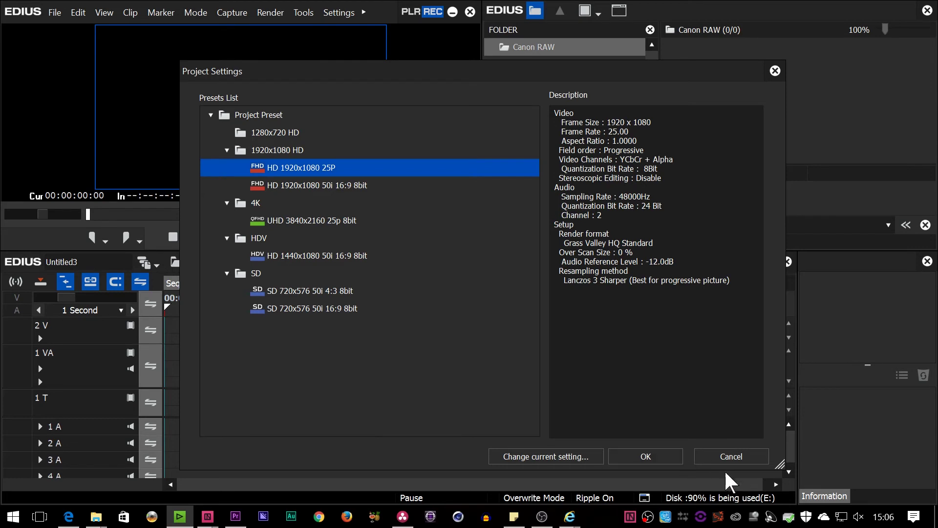
left_click(735, 456)
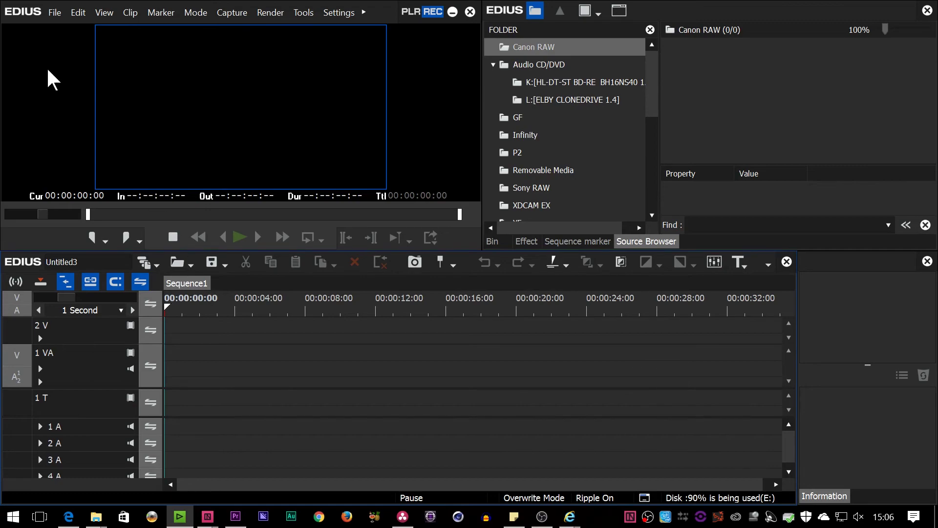
Import interview.xml through Import Project > FCP XML
left_click(55, 14)
mouse_move(69, 210)
left_click(225, 211)
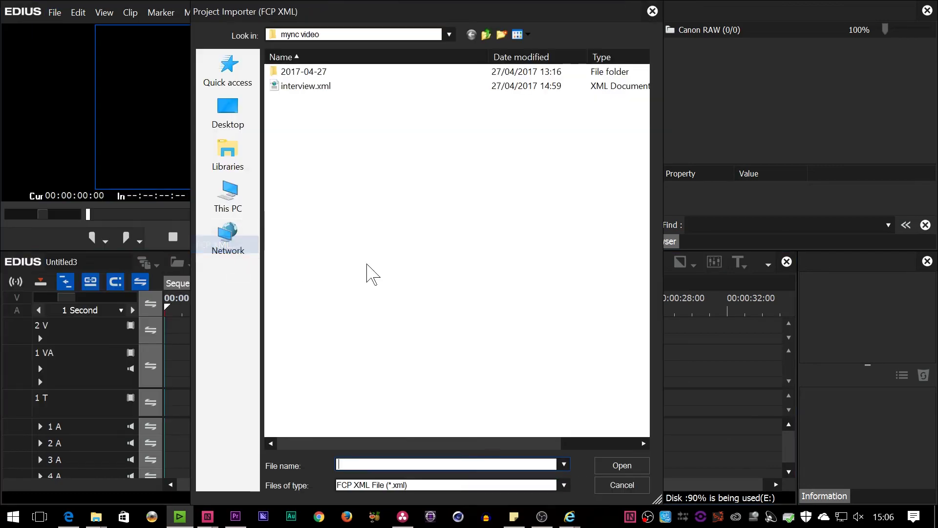
double_click(306, 85)
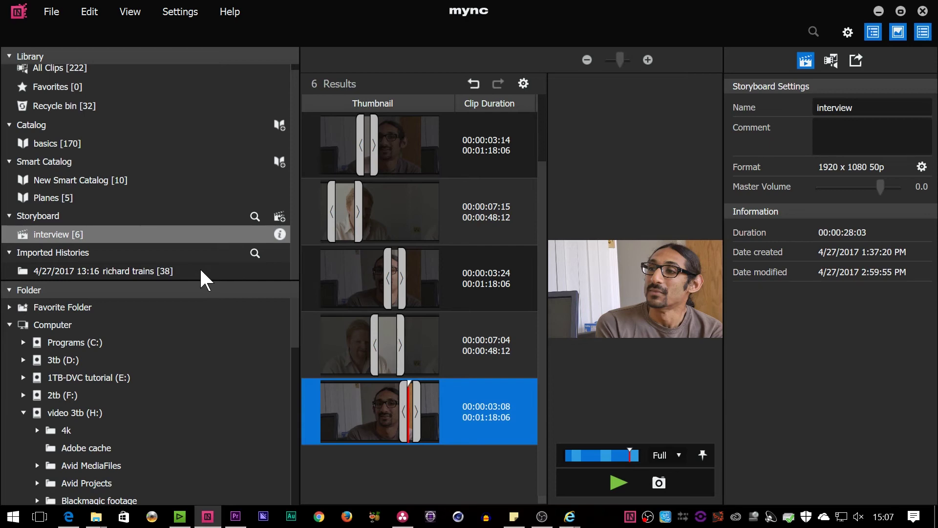
Set the storyboard video format to 1920 x 1080 25p
left_click(922, 167)
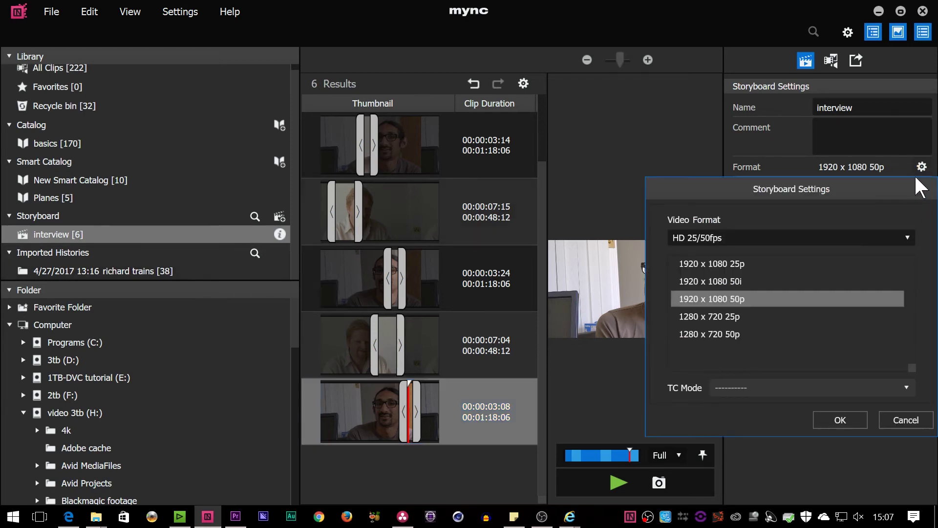
left_click(735, 263)
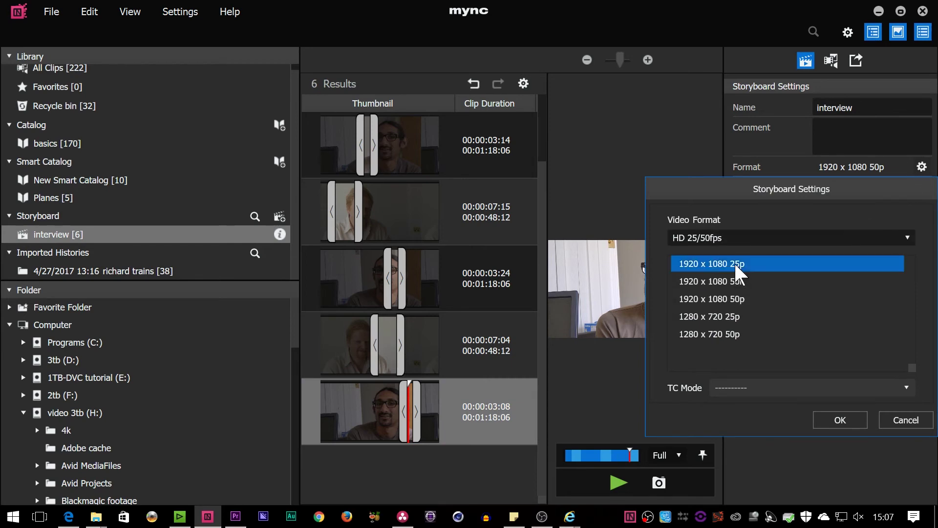
left_click(840, 420)
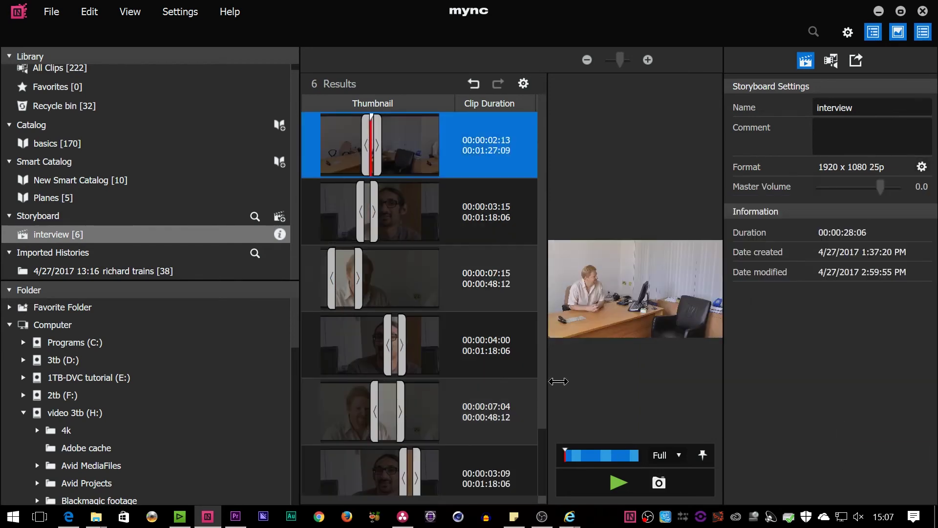
Export the storyboard as FCP XML named 'interview 25p.xml', then switch to EDIUS
left_click(52, 12)
mouse_move(64, 107)
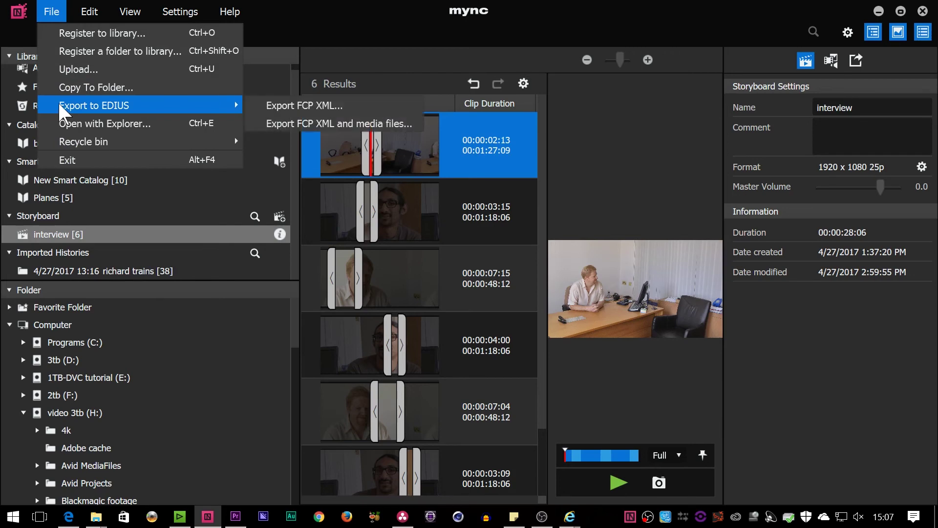
left_click(293, 102)
left_click(147, 271)
type("25p")
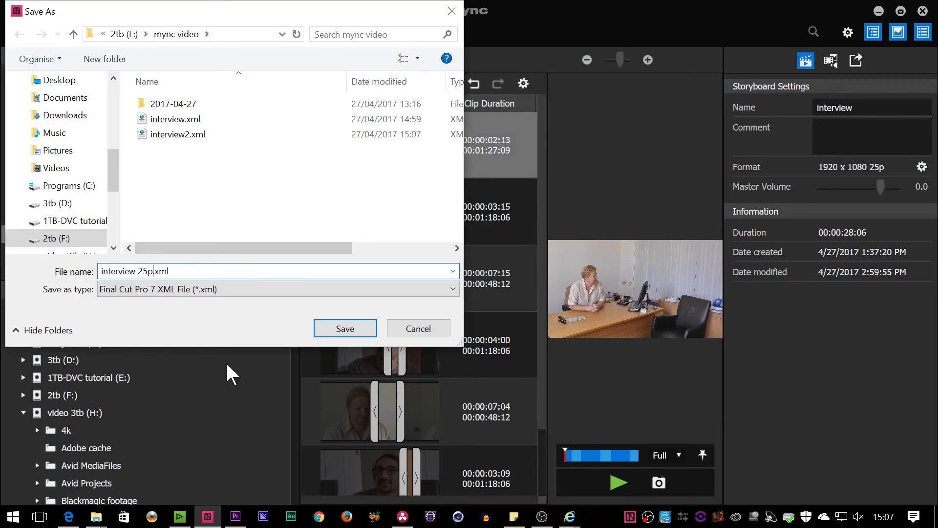
key("Return")
left_click(180, 516)
Import interview 25p.xml as a sequence through Import Project > FCP XML
left_click(55, 12)
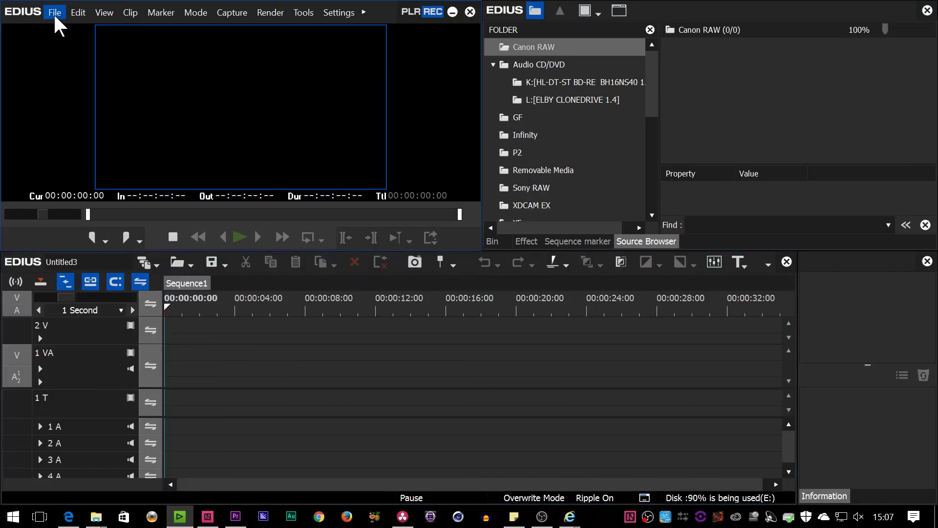
mouse_move(78, 211)
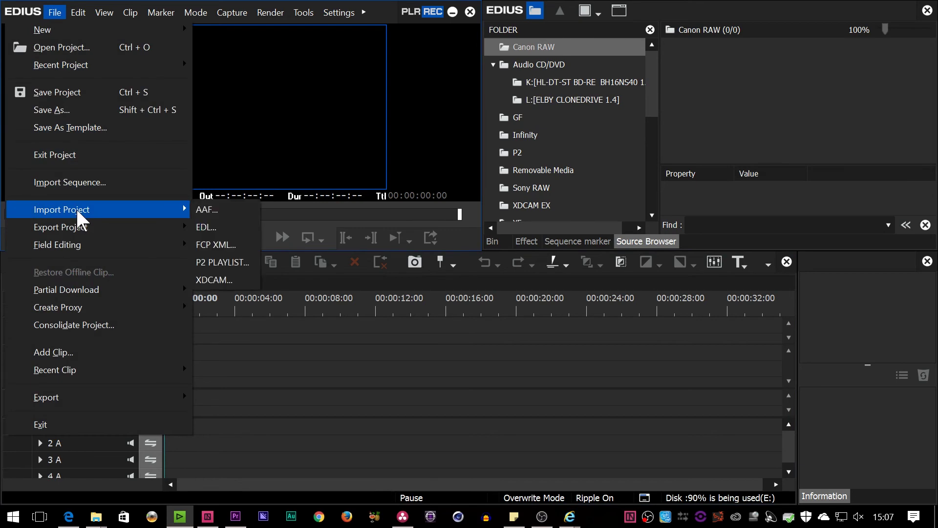
left_click(218, 244)
left_click(321, 87)
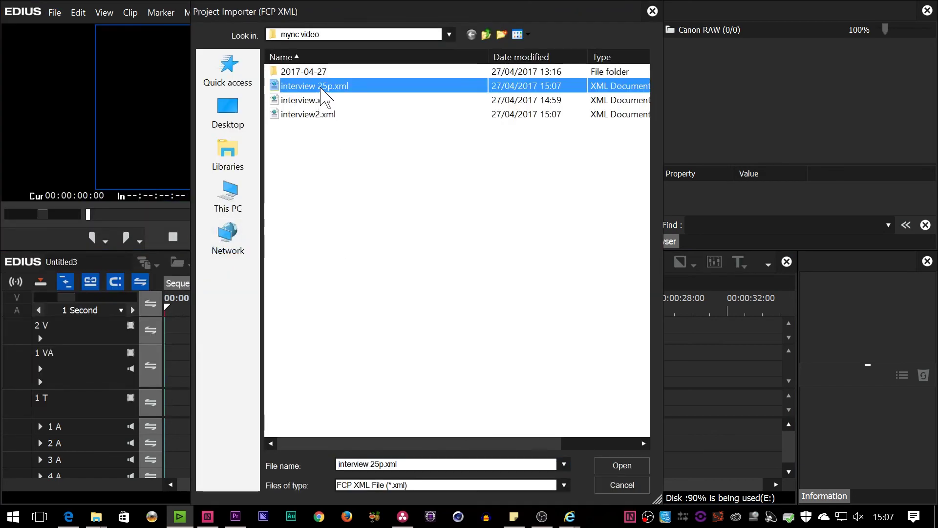
left_click(609, 467)
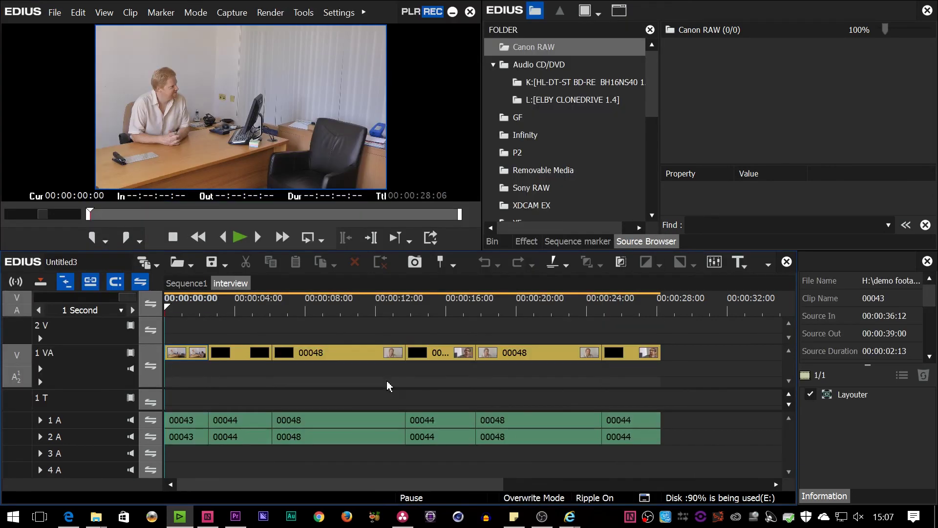
Scrub the imported interview timeline from 00:00:12:19, then return to mync
left_click_drag(211, 320, 388, 362)
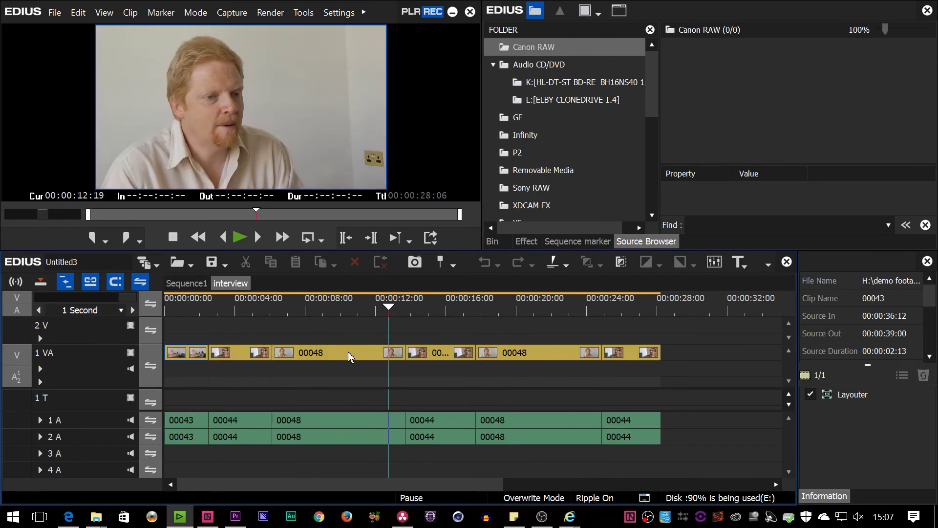
left_click_drag(310, 300, 356, 352)
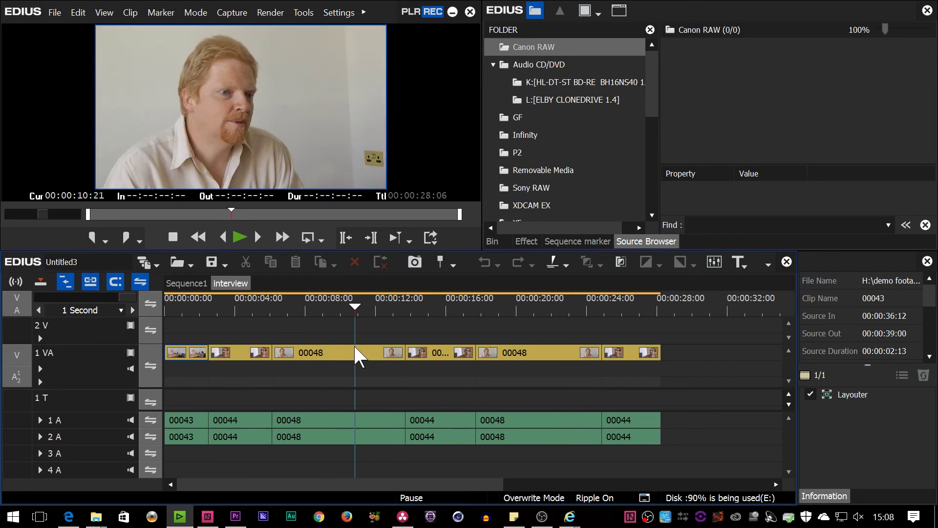
left_click(211, 521)
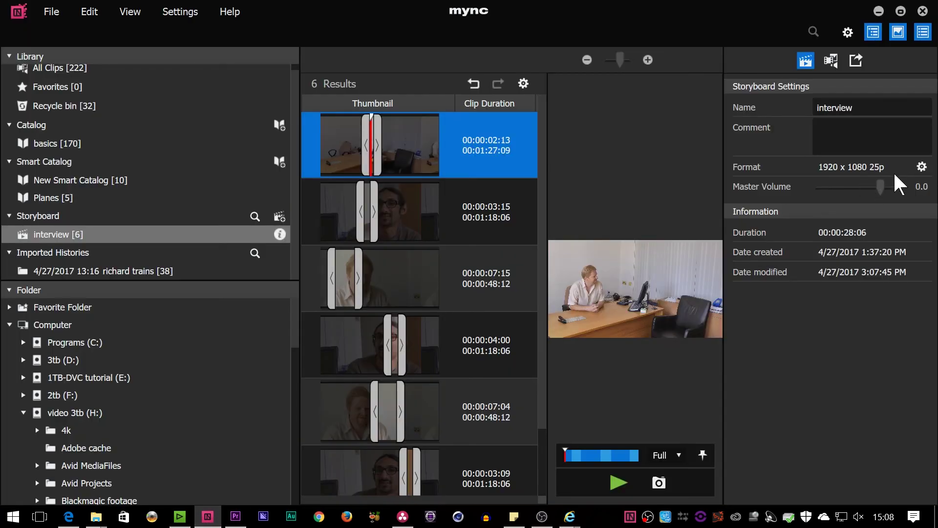
In EDIUS, place the Storyboard interview clip after the existing clips on 1 VA, then return to mync
left_click(180, 516)
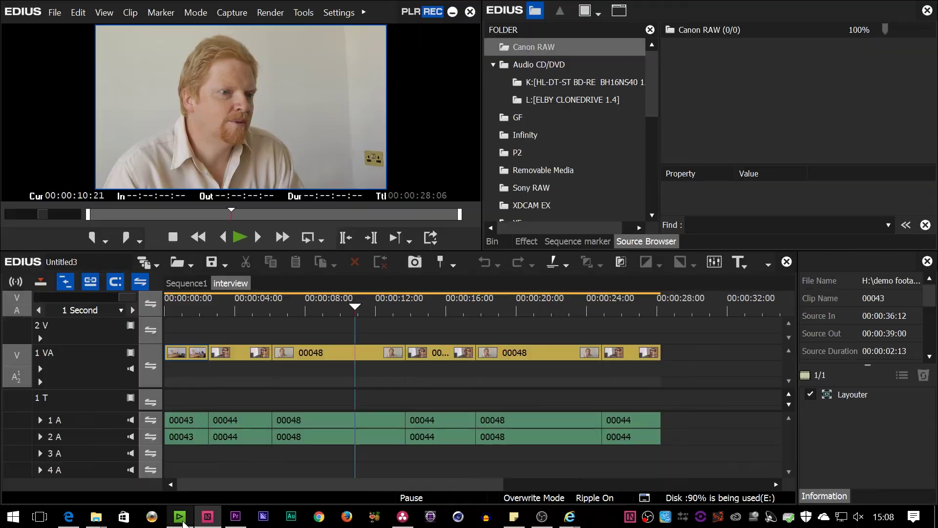
left_click_drag(657, 102, 655, 203)
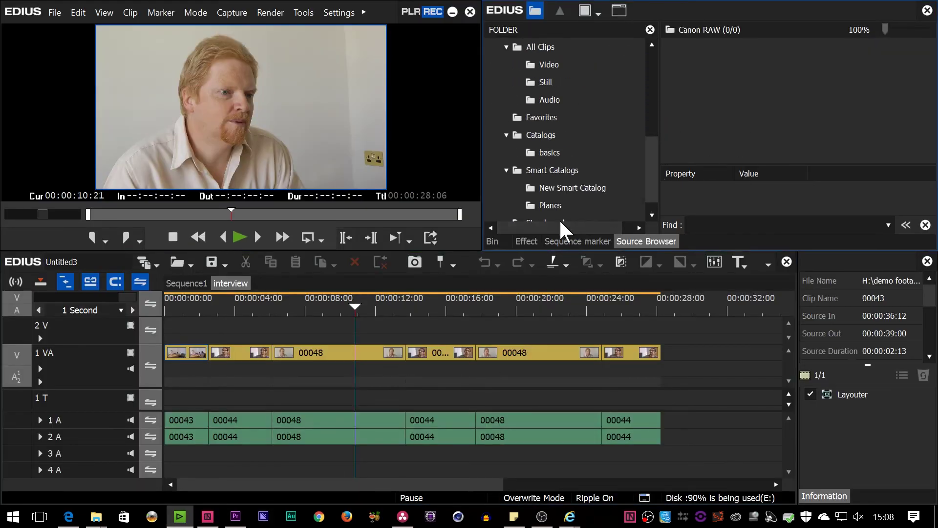
left_click(545, 205)
left_click_drag(685, 83, 711, 361)
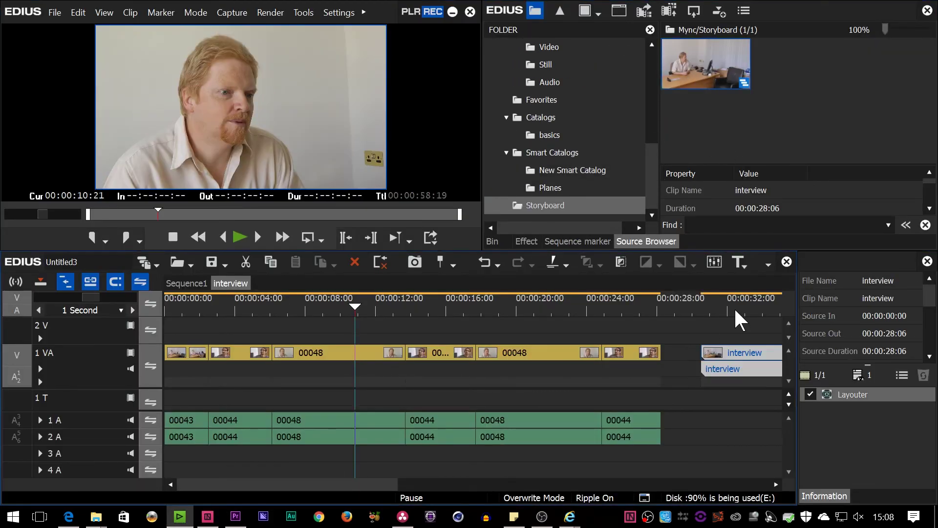
left_click(761, 313)
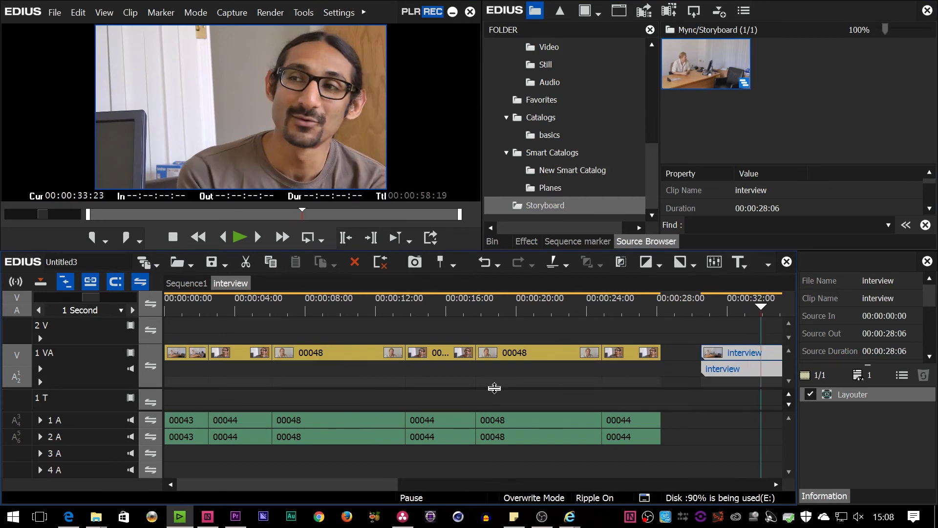
left_click(208, 517)
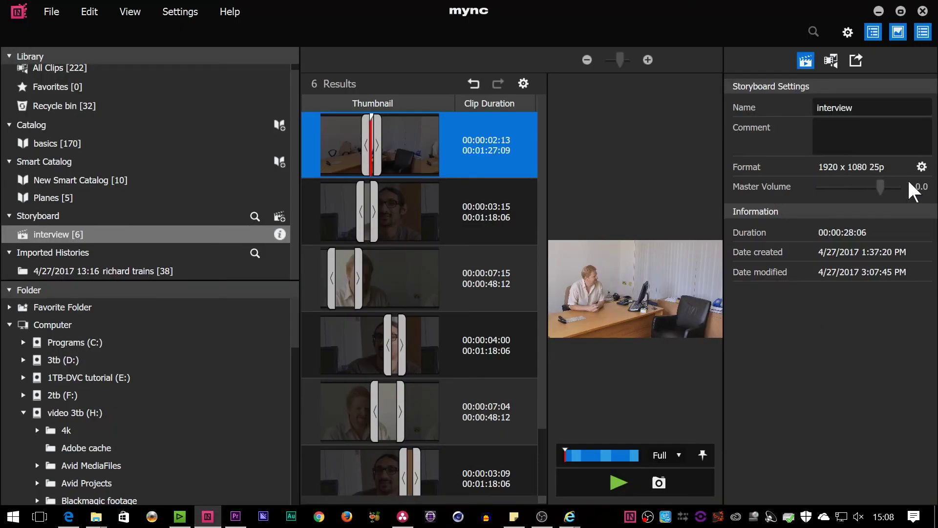
In Premiere, enlarge the timeline panels and open the interview sequence's Sequence Settings
left_click(230, 519)
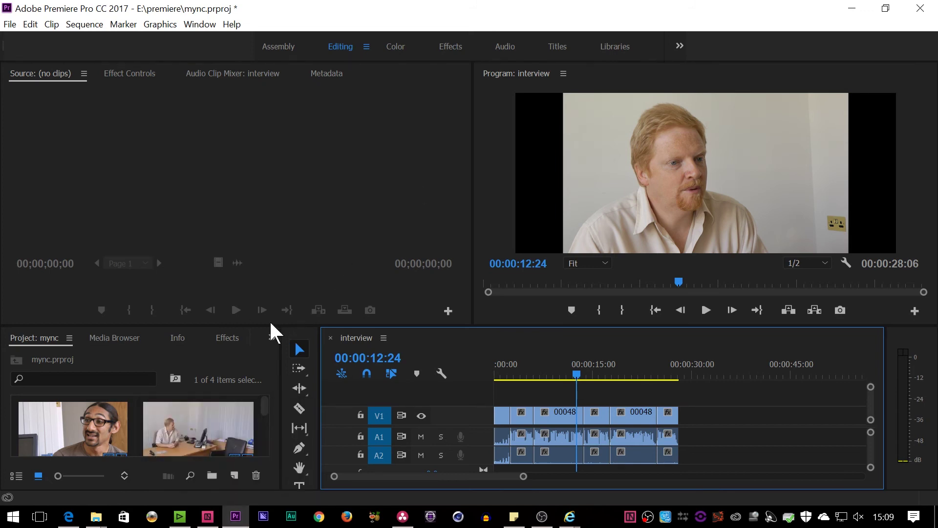
left_click_drag(254, 324, 254, 271)
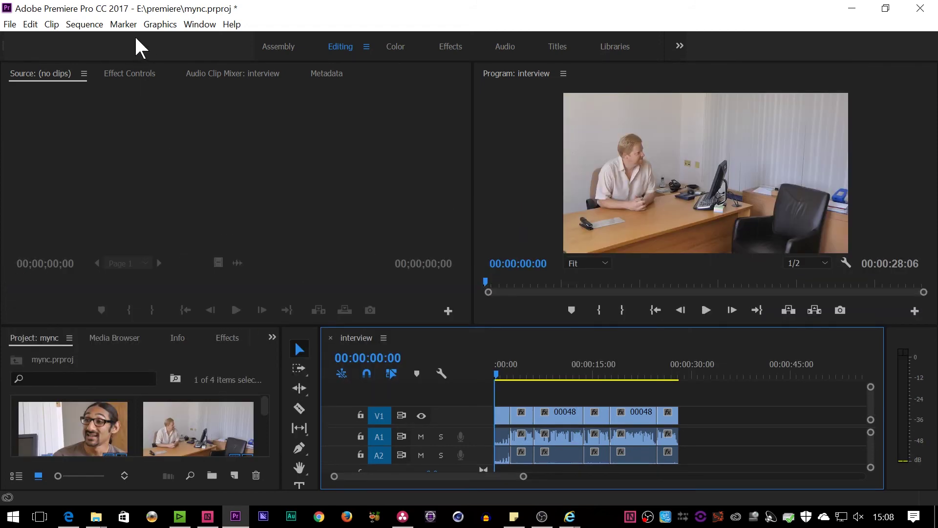
left_click(98, 26)
left_click(101, 38)
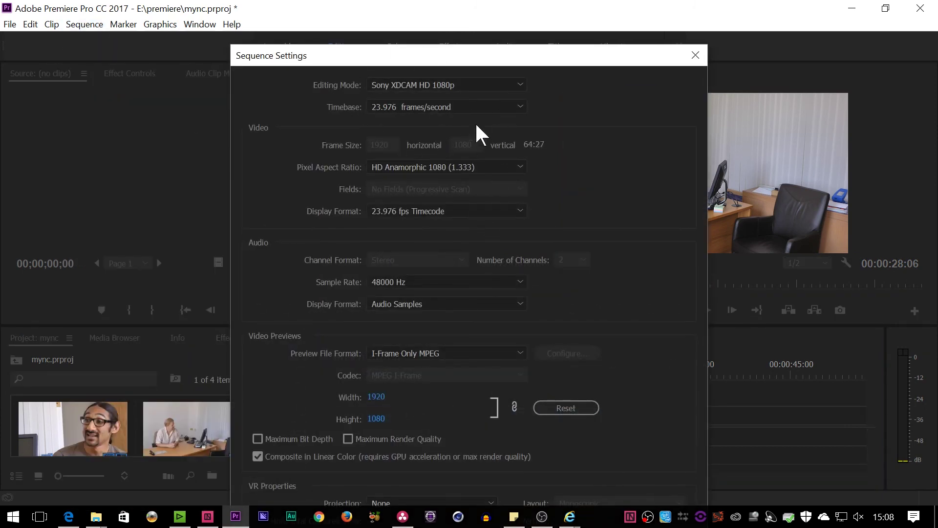
Change the Premiere interview sequence to Custom mode, 1920 frame width, Square Pixels, then scrub to check it
left_click(470, 108)
left_click(462, 108)
left_click(519, 85)
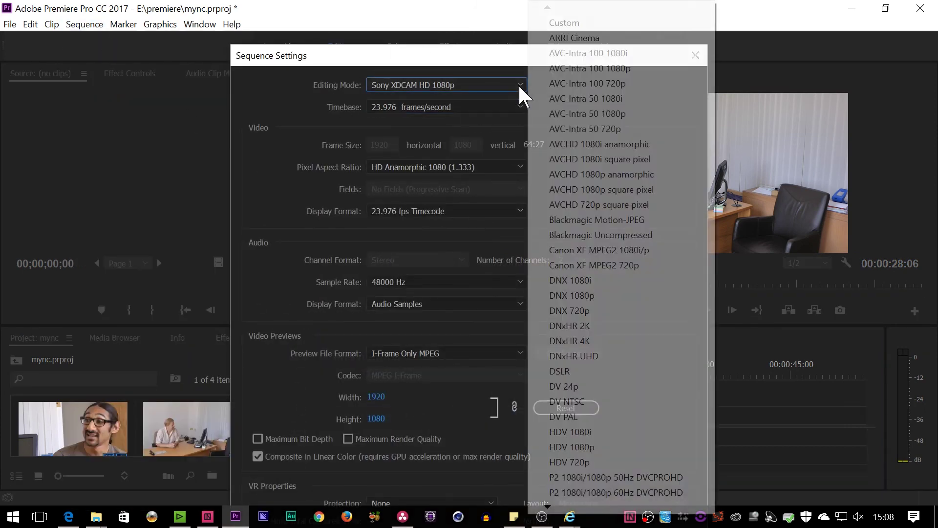
left_click(572, 25)
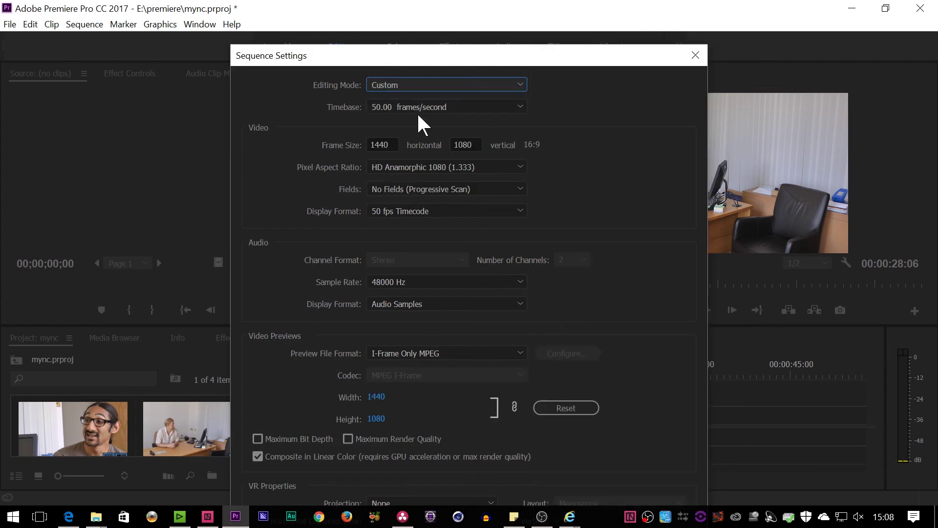
left_click(392, 144)
type("1")
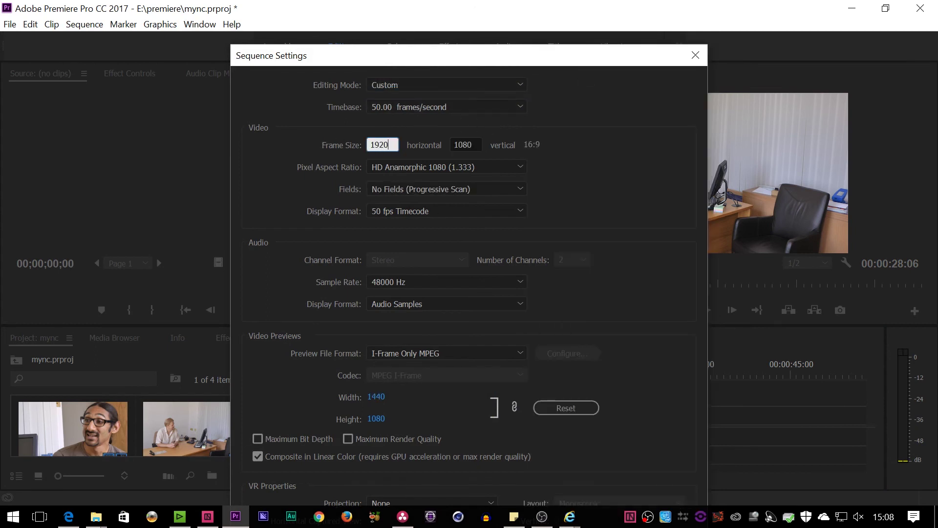
left_click(447, 167)
key("Return")
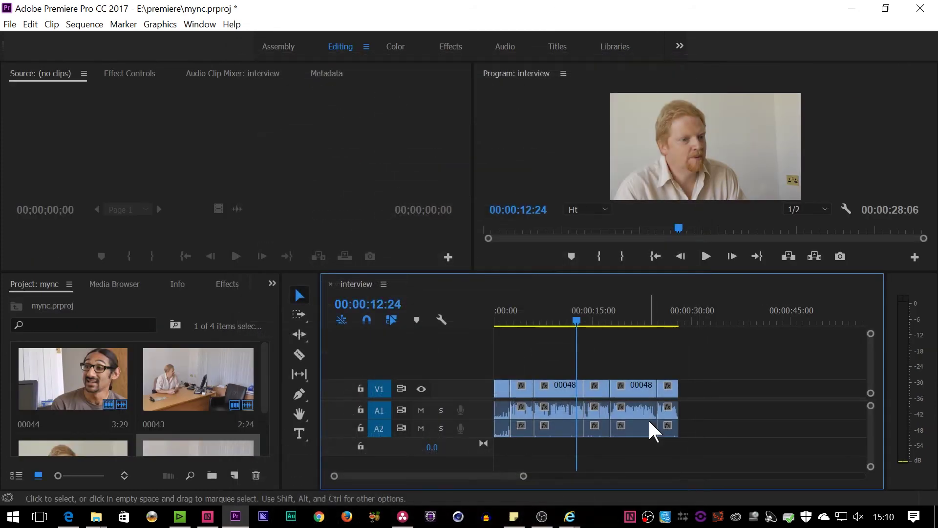
left_click_drag(578, 323, 567, 342)
In DaVinci Resolve, review the 1920 x 1080 HD, 50 fps project settings and cancel without changes
left_click(403, 517)
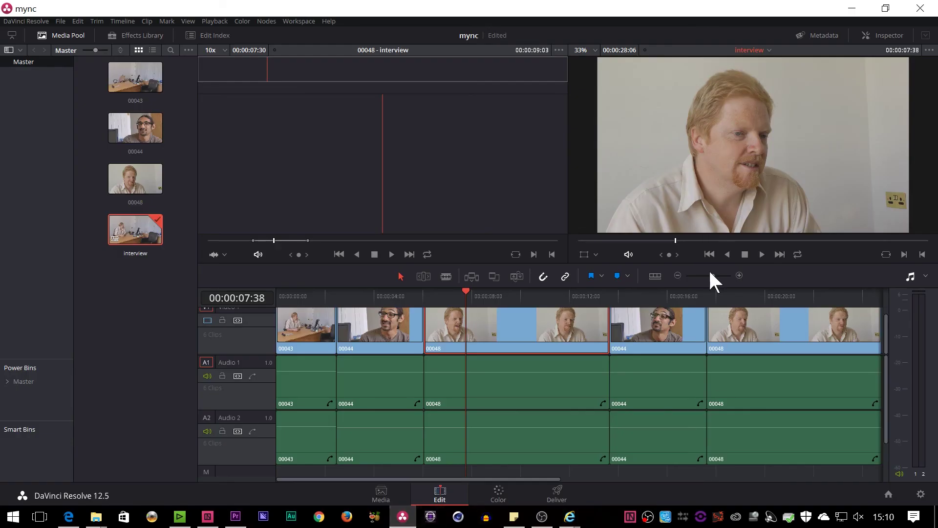
left_click(921, 494)
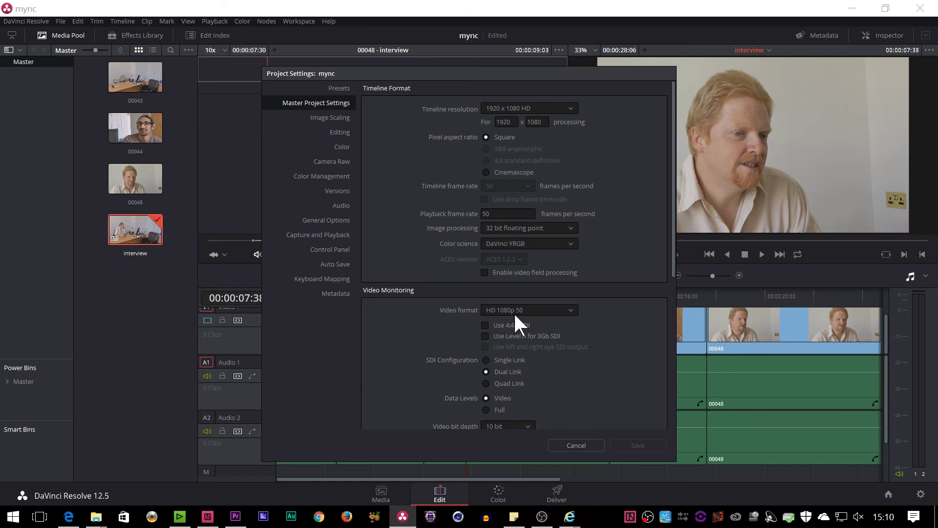
left_click(592, 442)
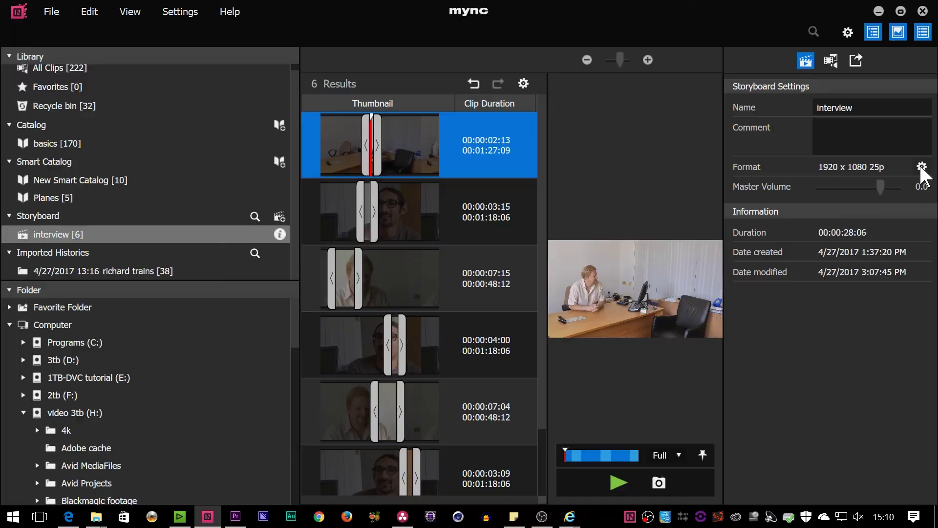